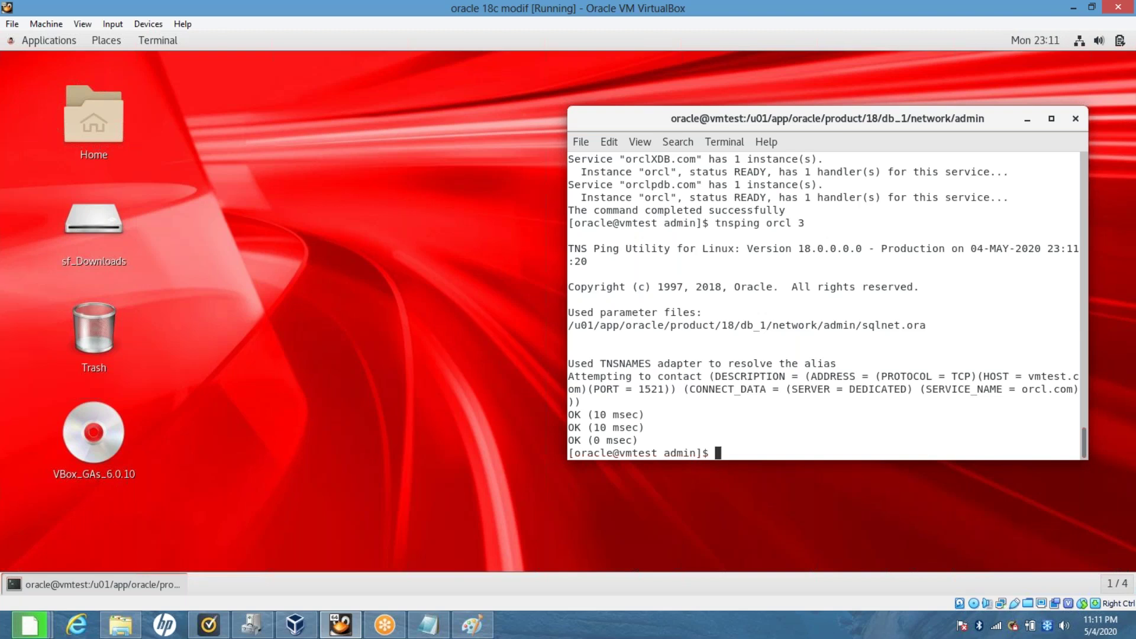
Show the host Downloads folder in File Explorer and minimize the virtual machine window.
click(123, 631)
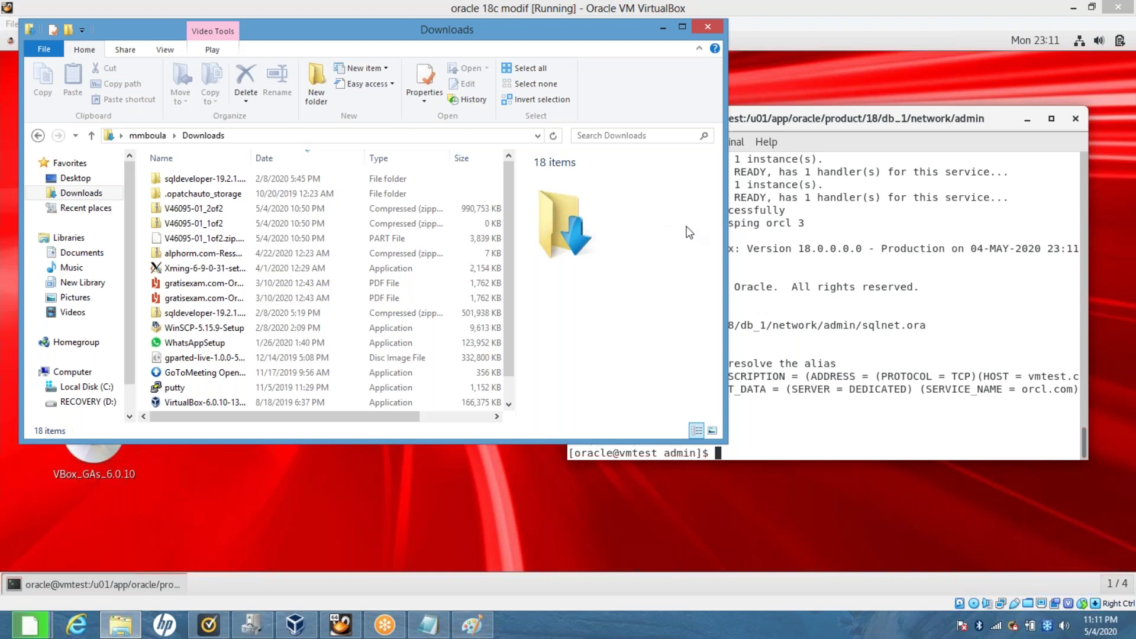
click(883, 87)
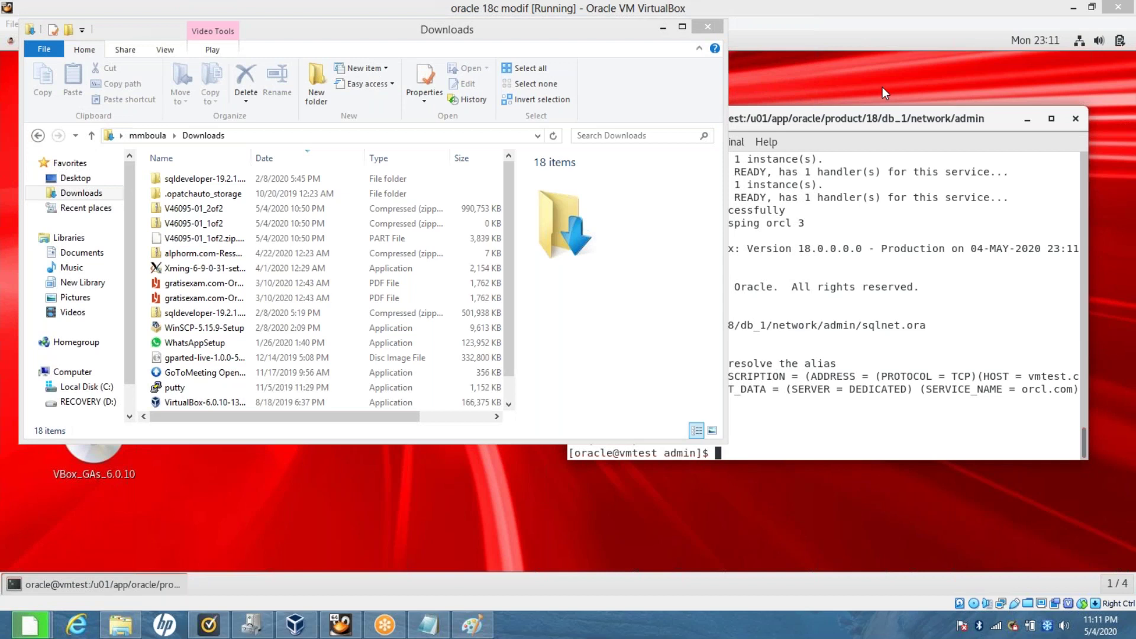
click(506, 248)
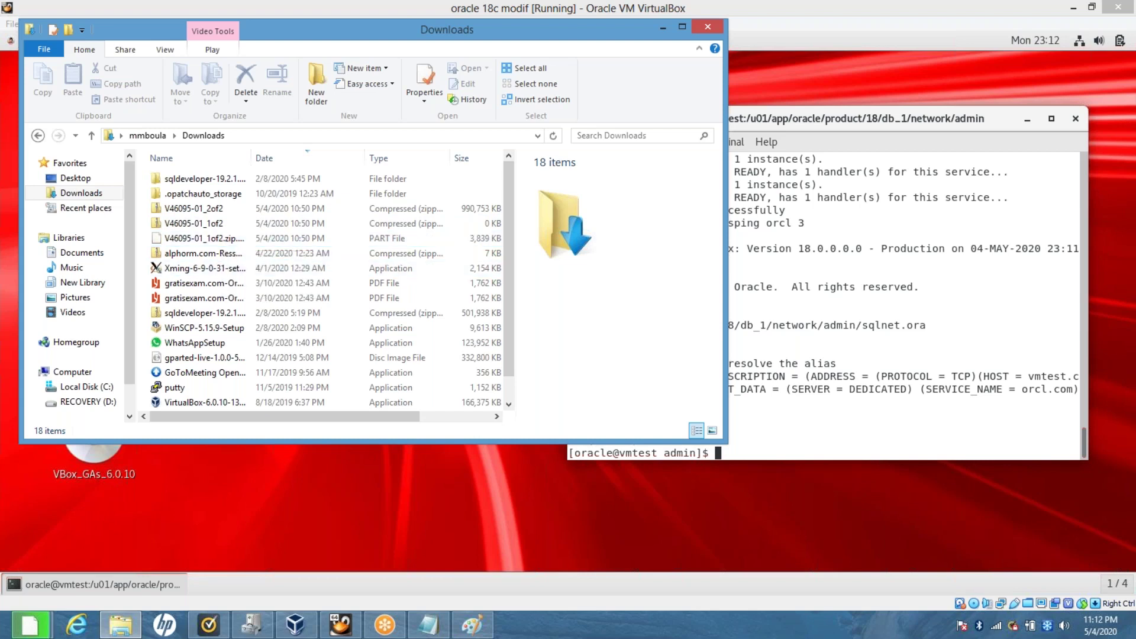
key(alt+Tab)
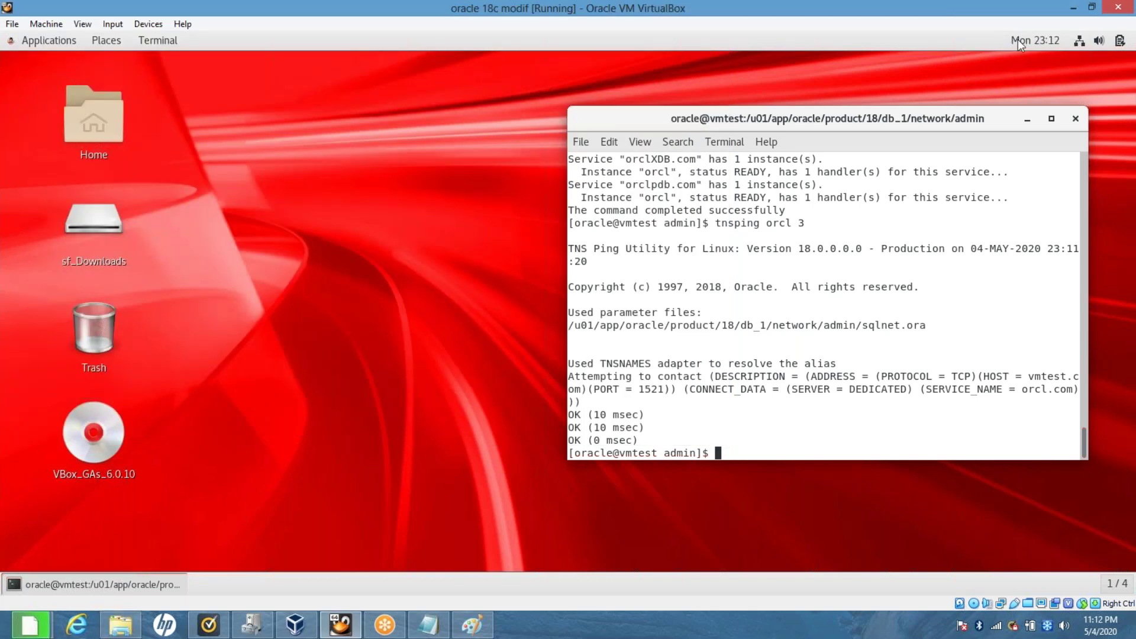
key(alt+Tab)
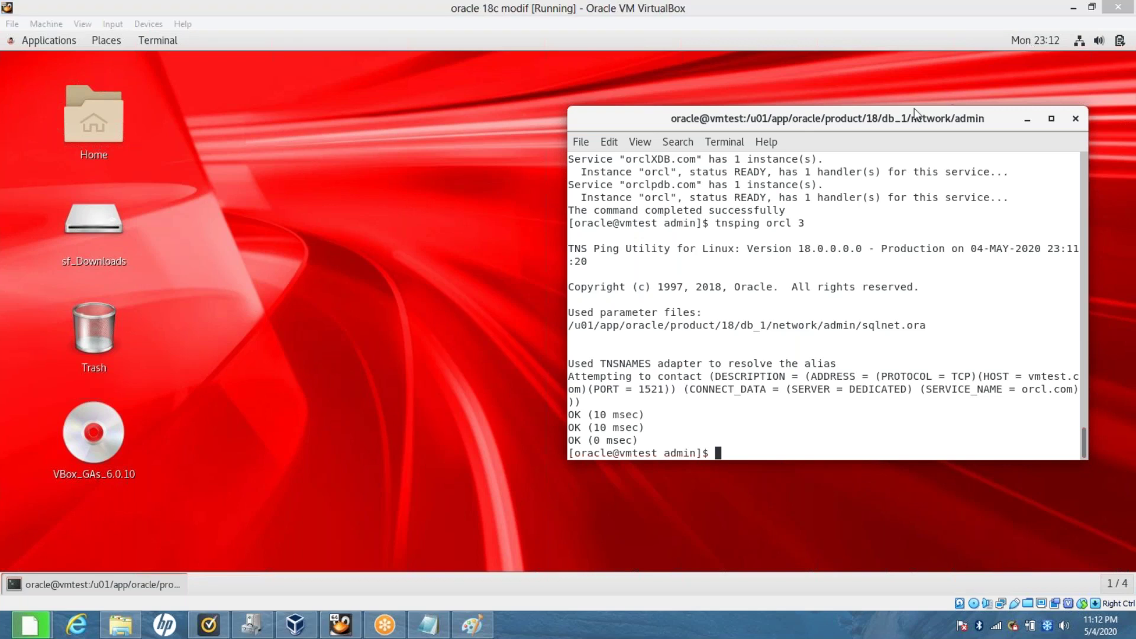
click(1073, 9)
click(1073, 8)
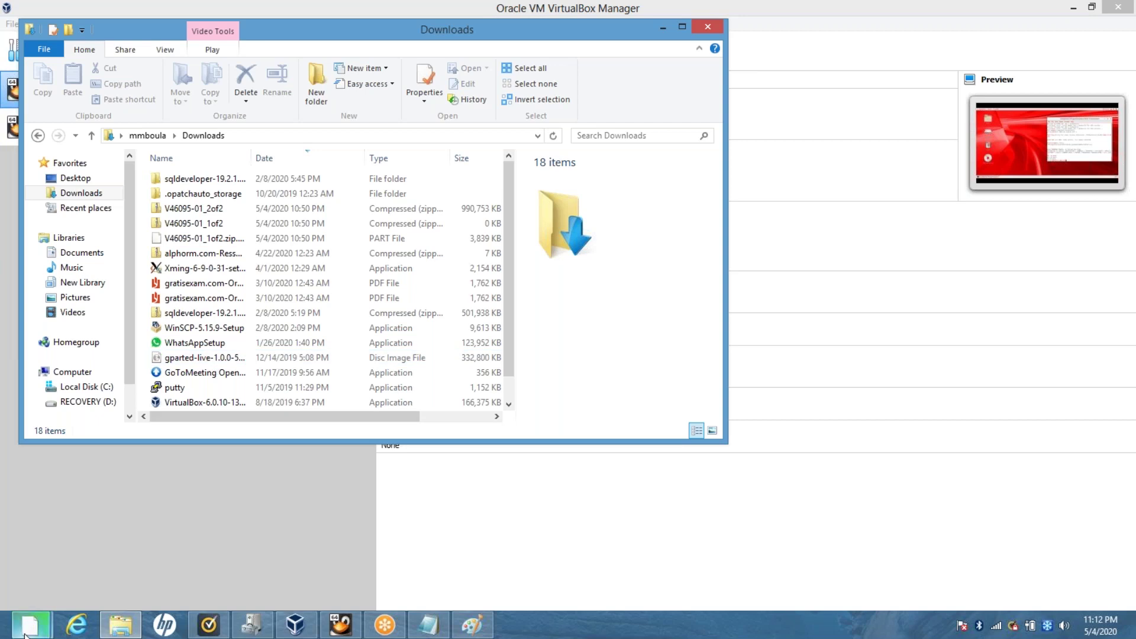
Confirm in Firefox that both V46095-01 zips (1.6 GB, 968 MB) finished, then reopen Downloads.
mouse_move(30, 625)
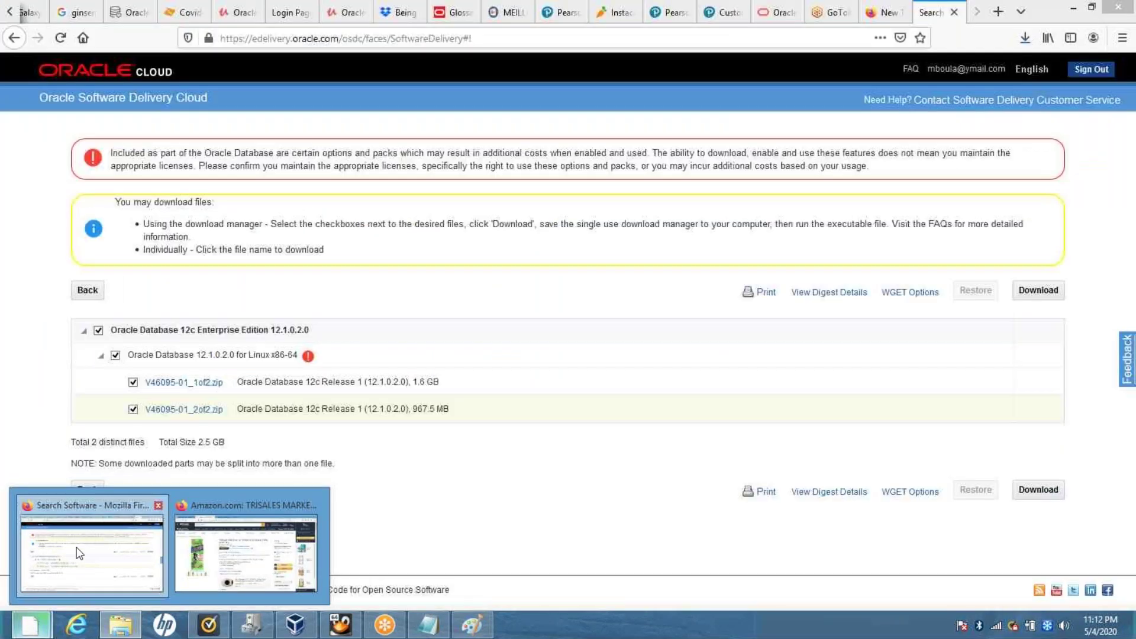
click(76, 552)
click(1025, 39)
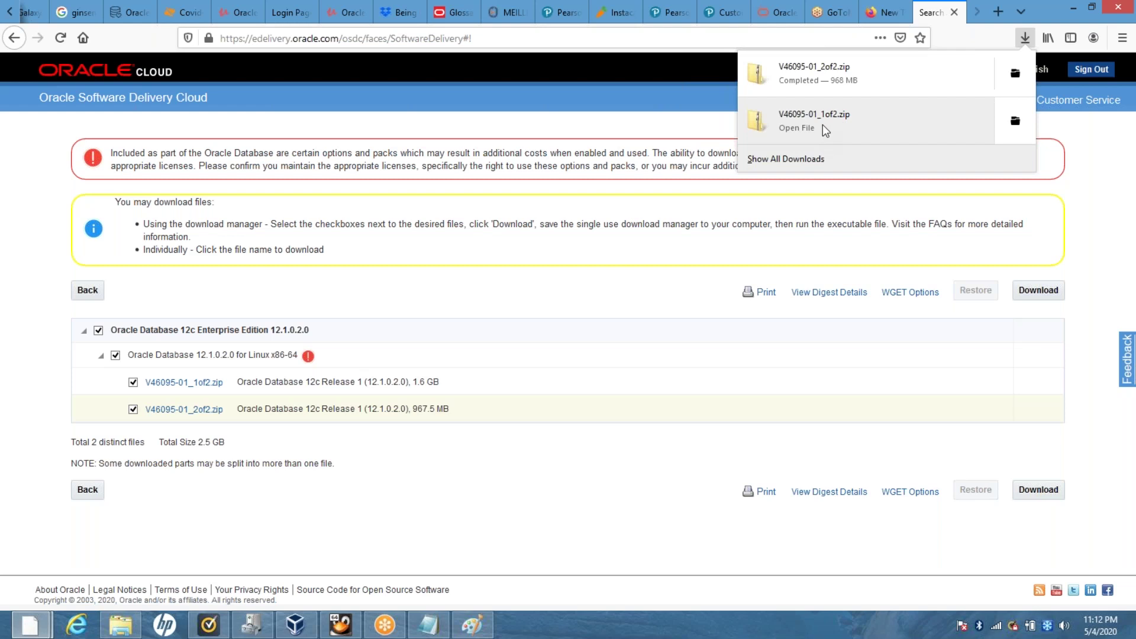
click(119, 634)
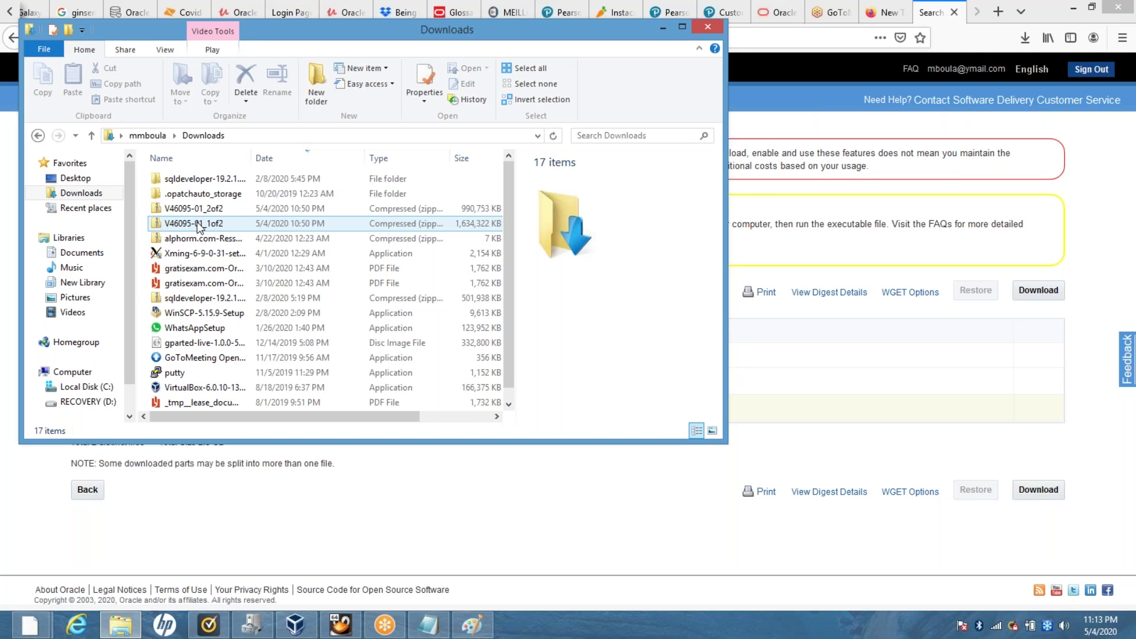
Create a new folder named ora12cR1 in the Downloads folder.
click(204, 209)
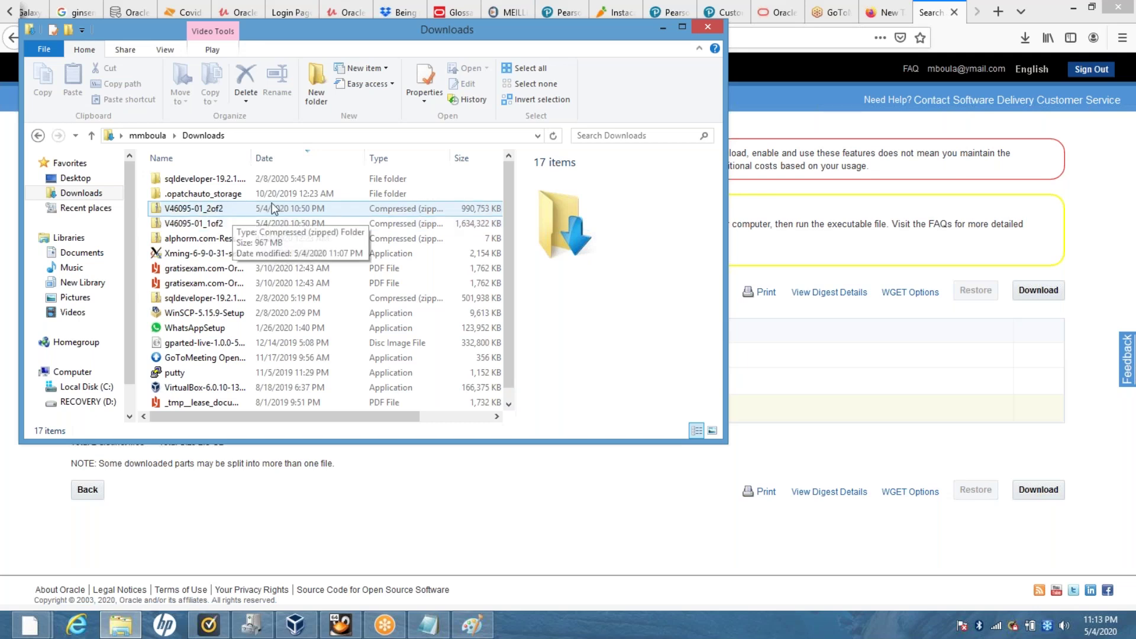
click(346, 179)
right_click(348, 180)
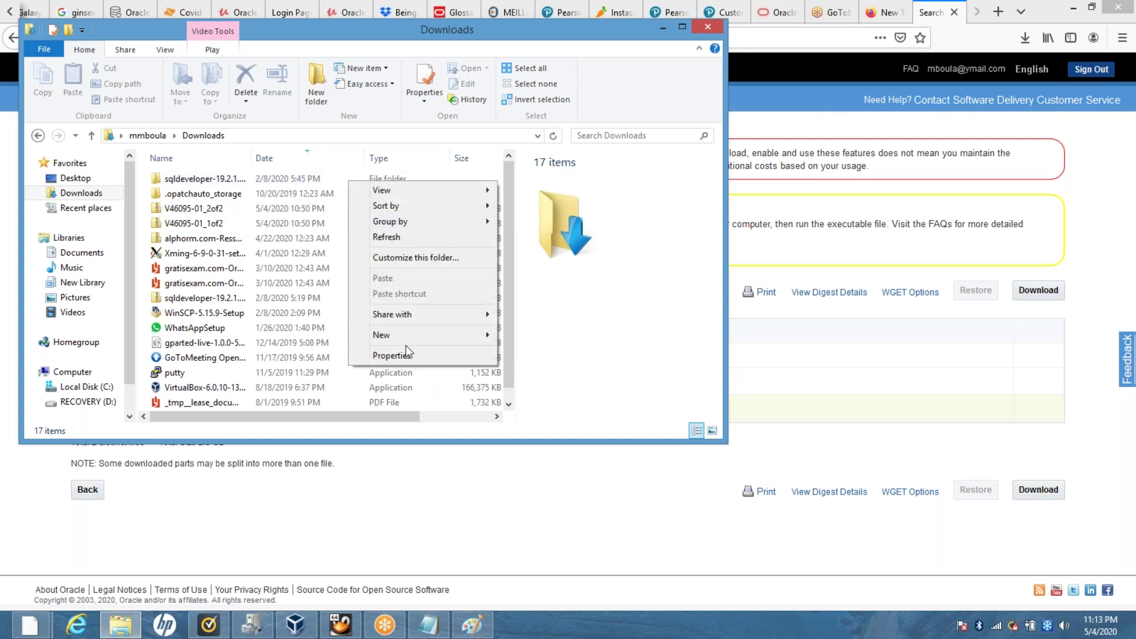
mouse_move(407, 339)
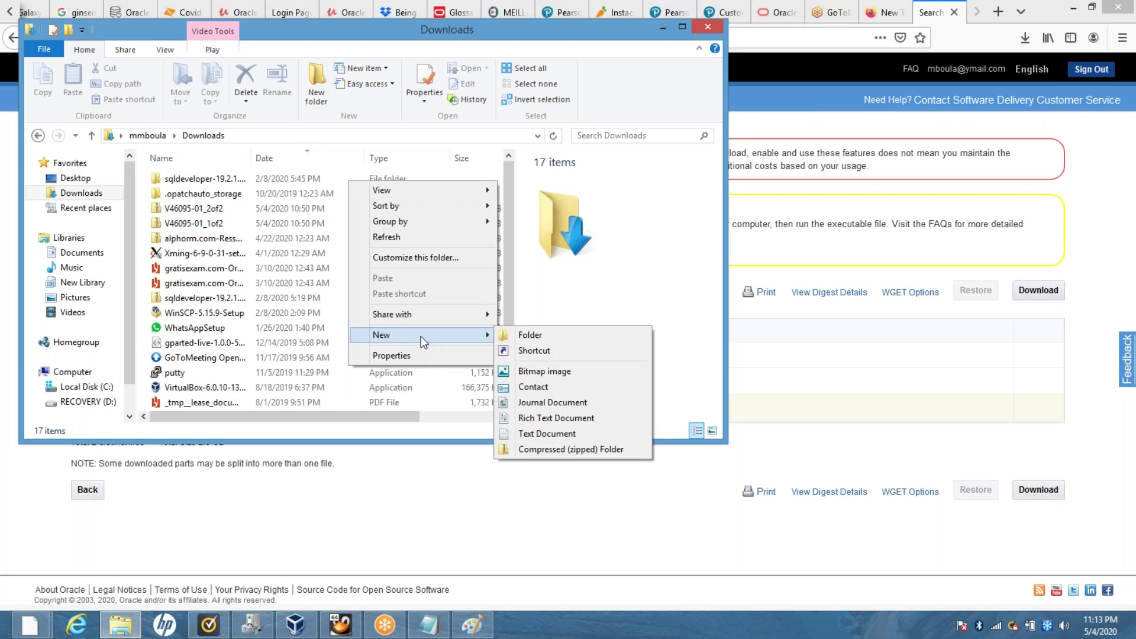
click(506, 334)
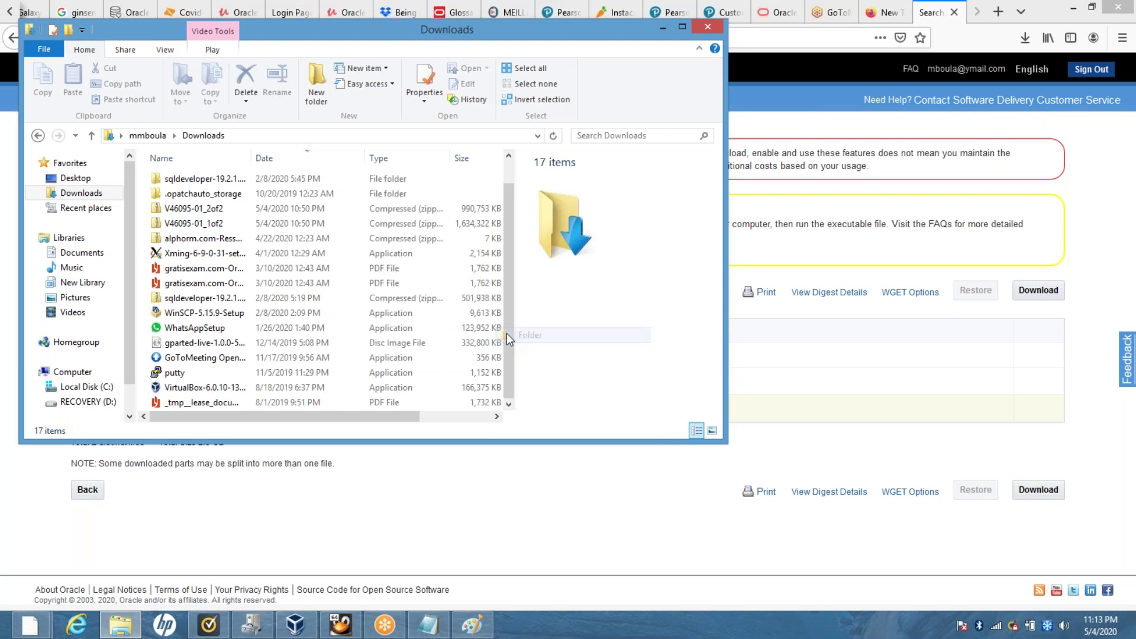
text(ora12cR1)
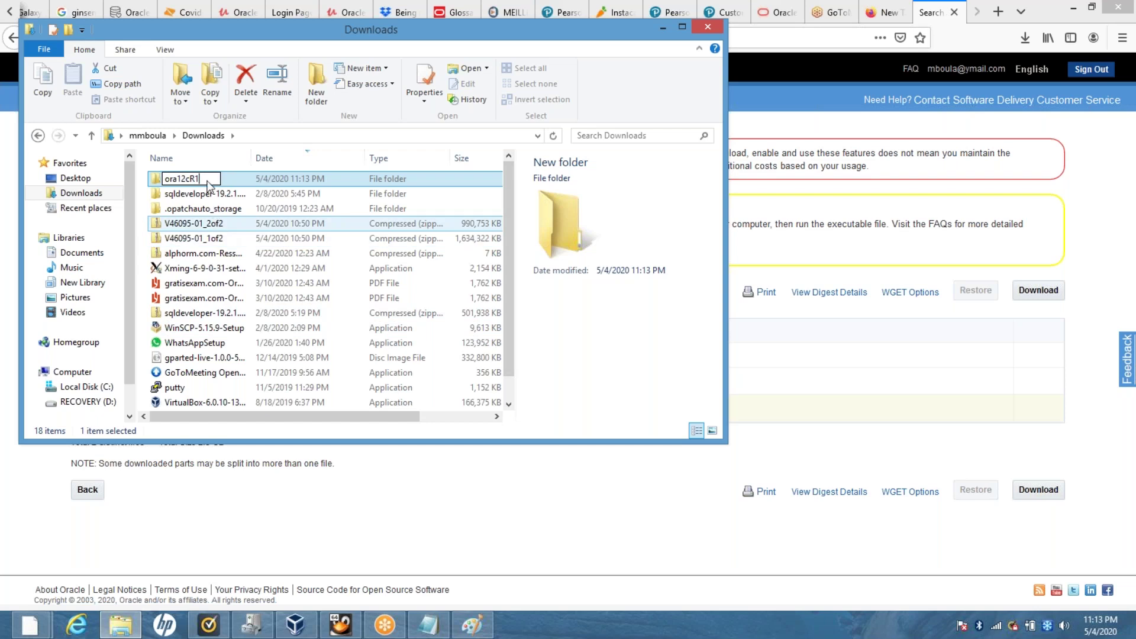
click(195, 223)
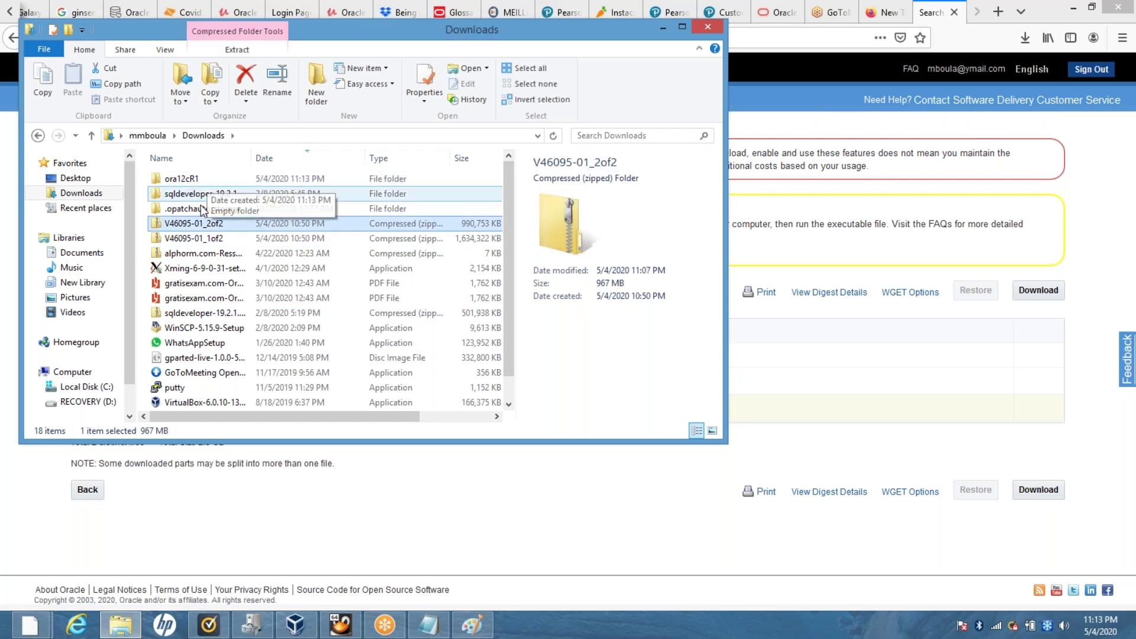
Move both V46095-01 zip files into ora12cR1 and check they are inside.
drag(197, 240, 190, 185)
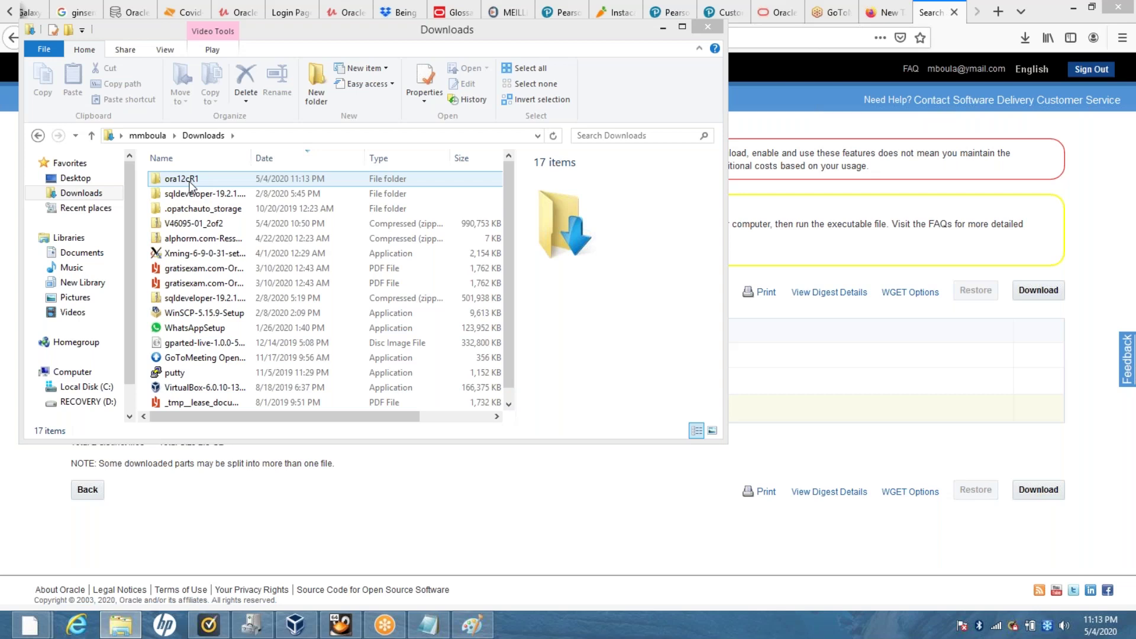
drag(193, 225, 188, 181)
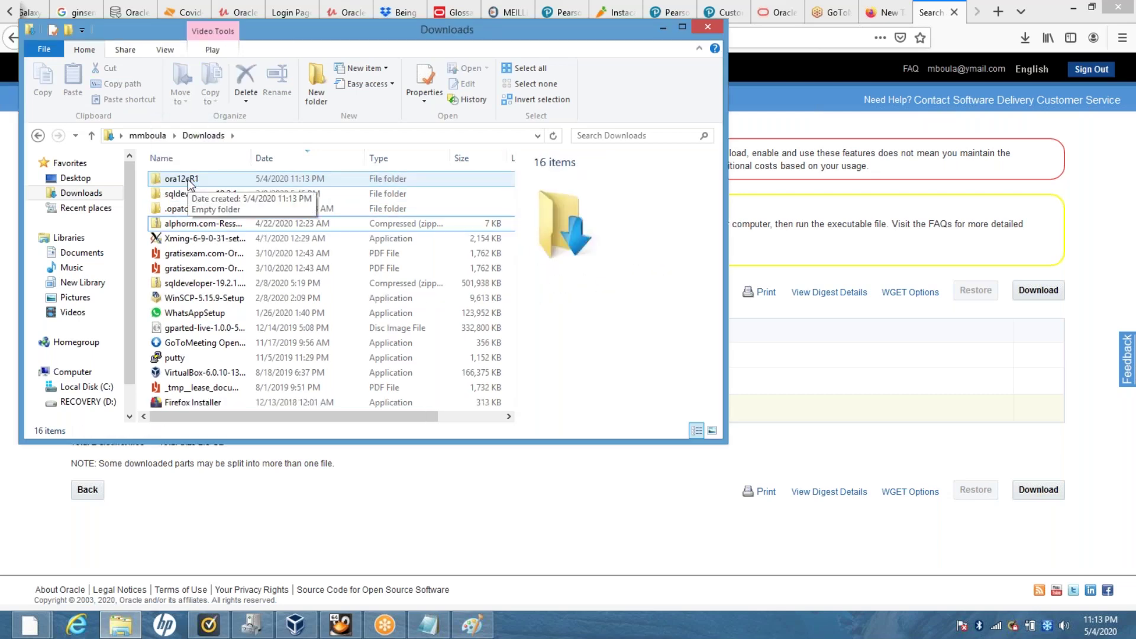
double_click(187, 180)
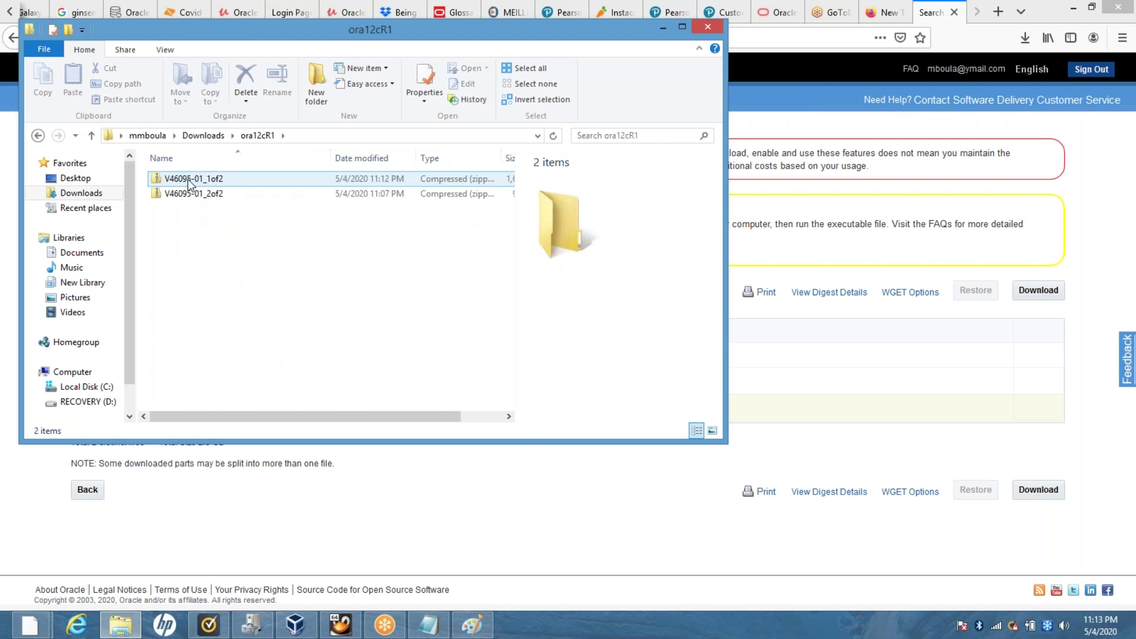
click(215, 138)
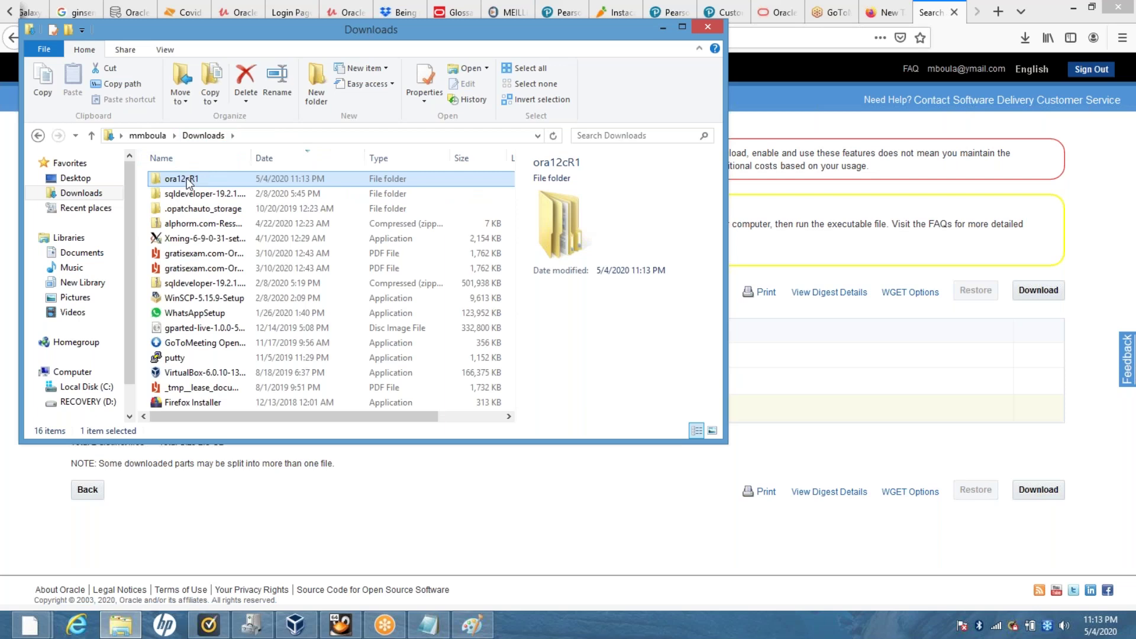
Share the ora12cR1 folder on the network with Everyone from its Properties.
right_click(188, 183)
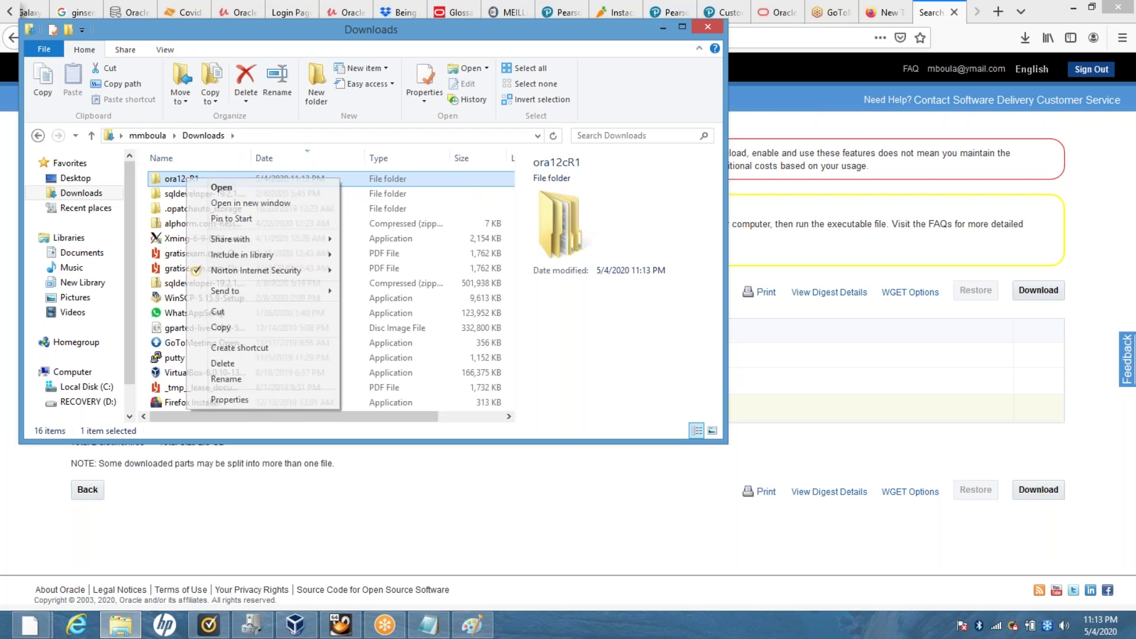
click(240, 400)
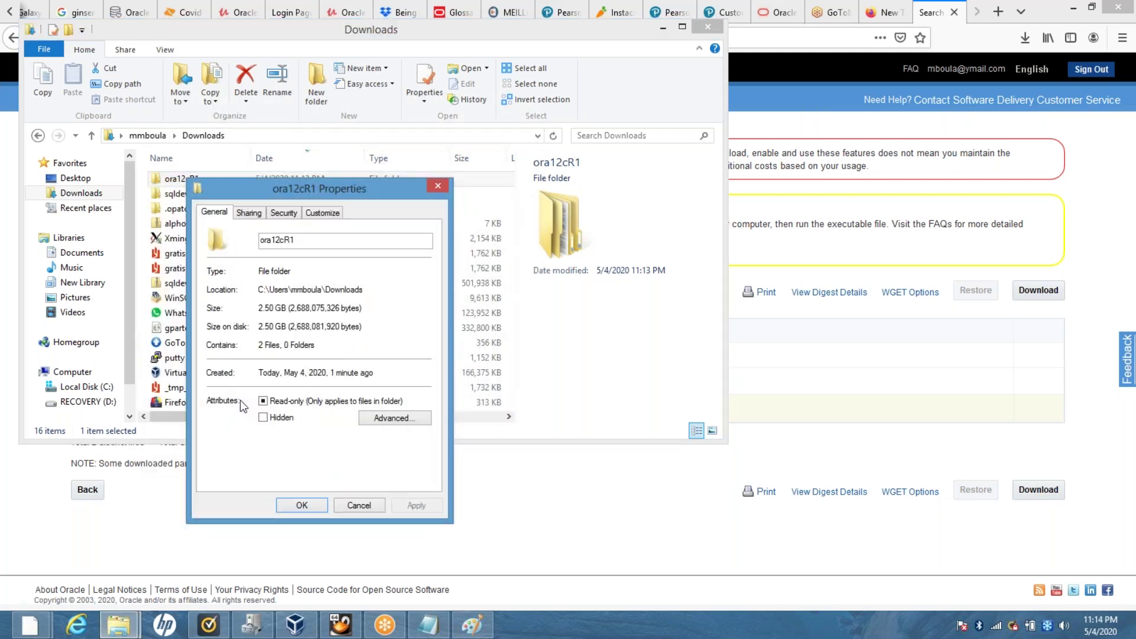
click(250, 214)
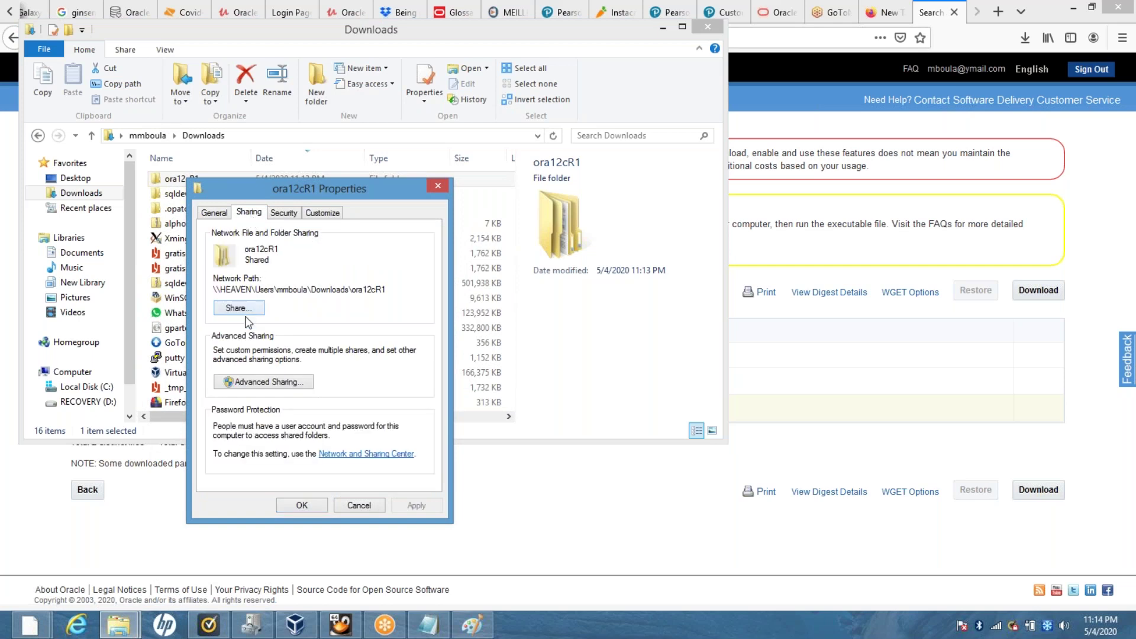
click(247, 313)
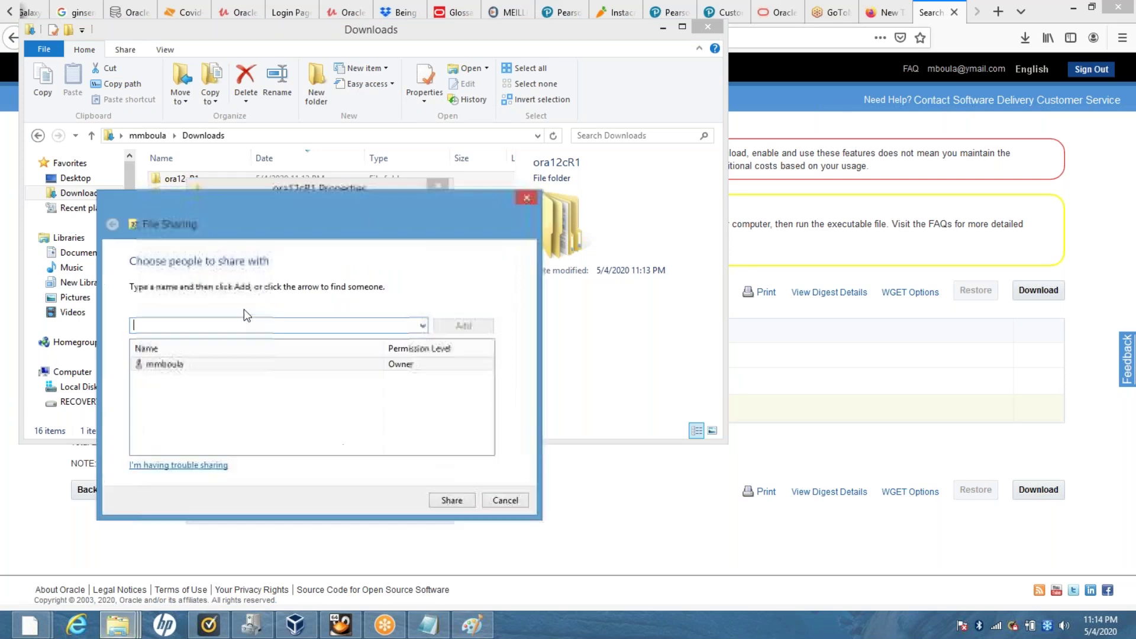
click(422, 326)
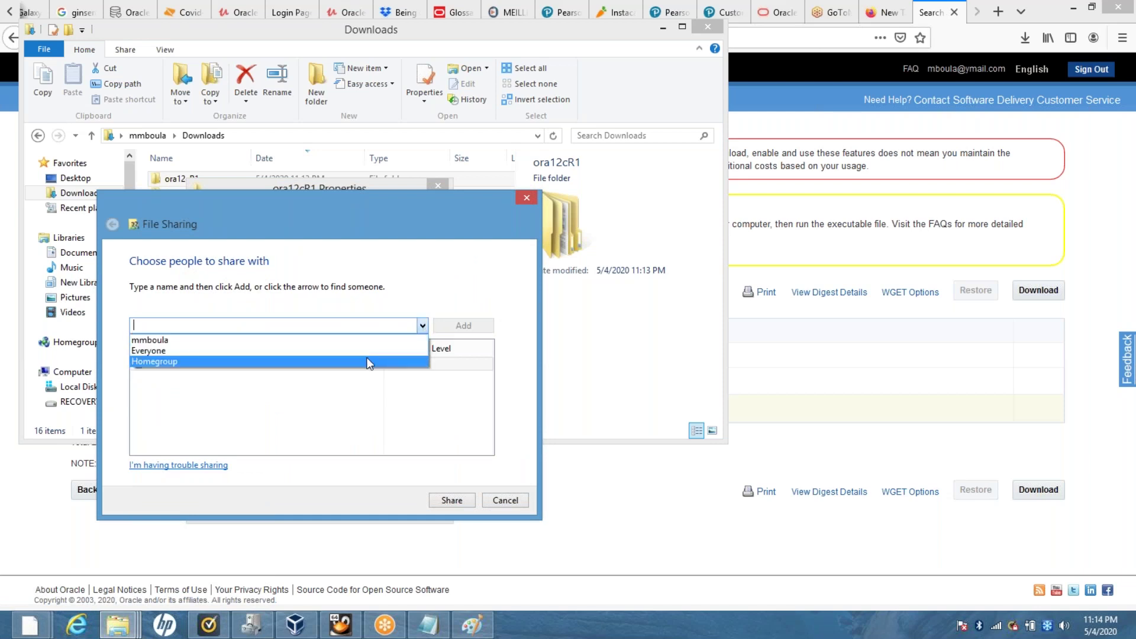
click(368, 362)
click(422, 326)
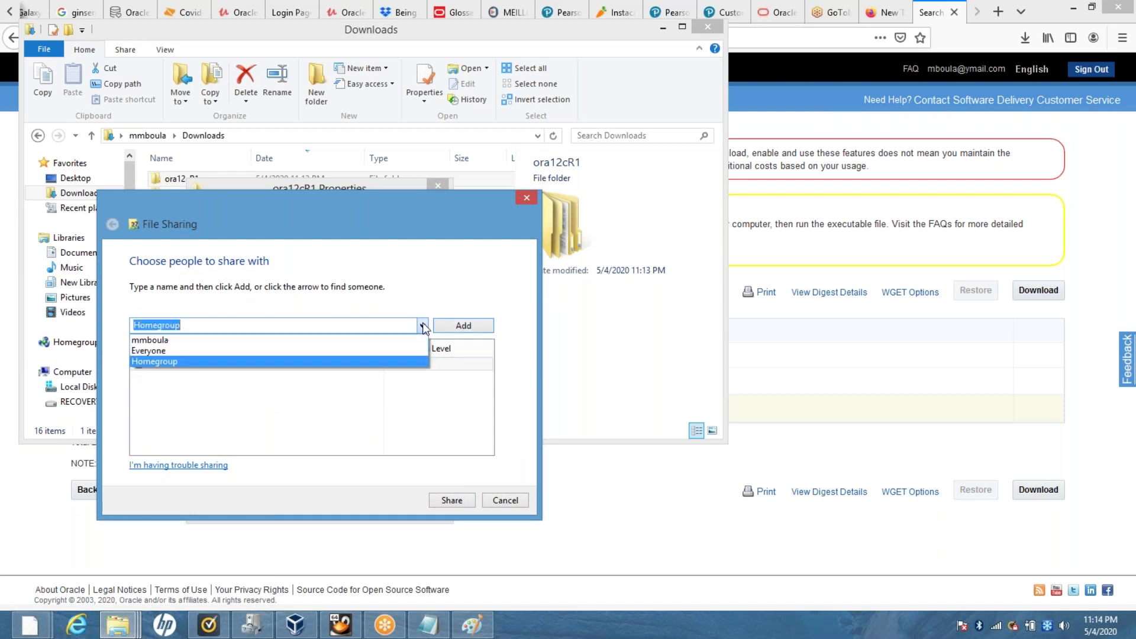
click(370, 351)
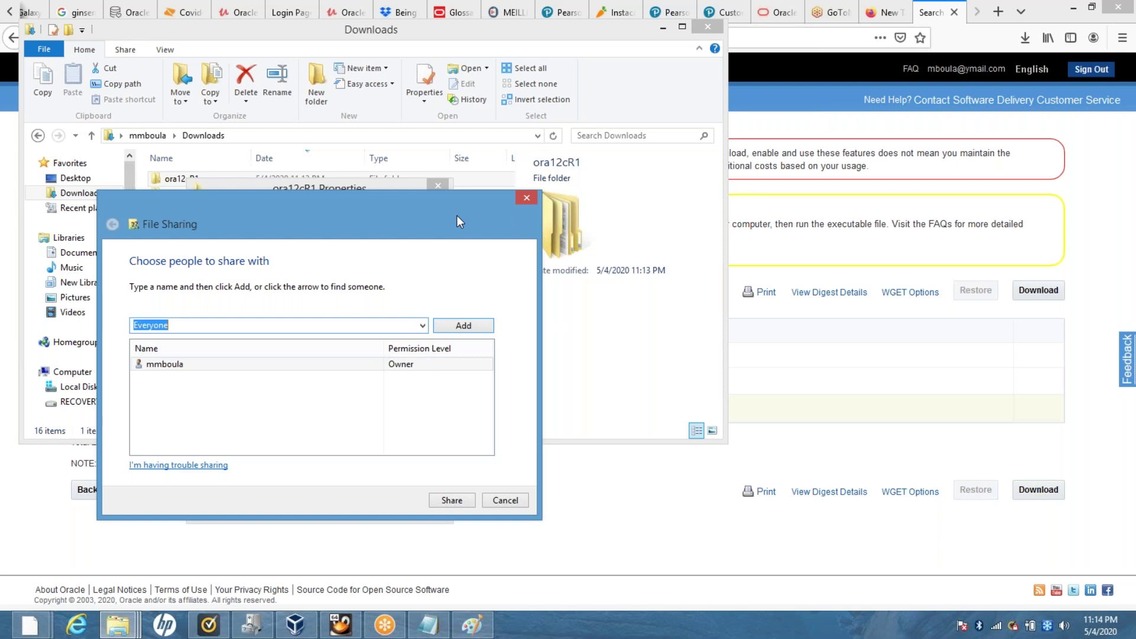
drag(457, 217, 472, 123)
click(471, 406)
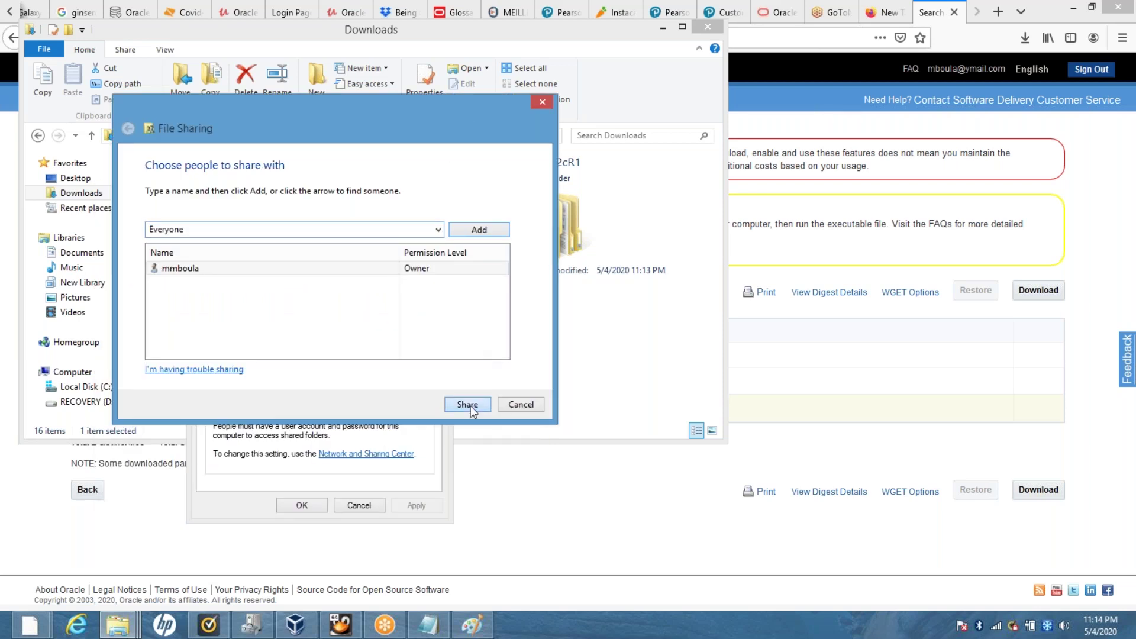
click(513, 406)
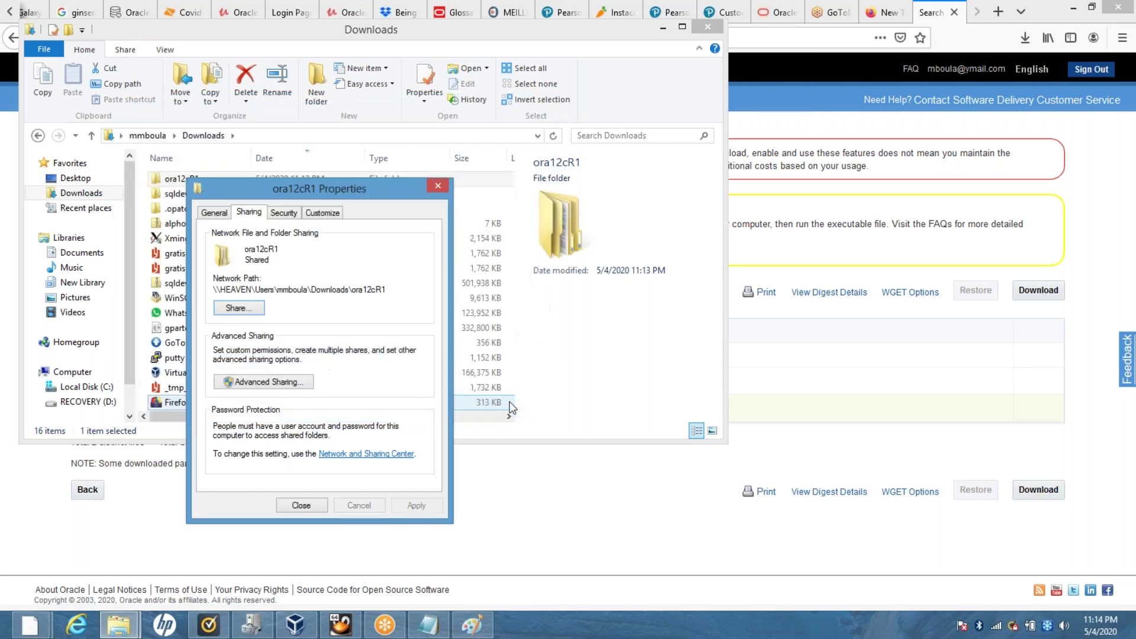
Close the ora12cR1 Properties window and bring VirtualBox Manager to the front.
click(438, 186)
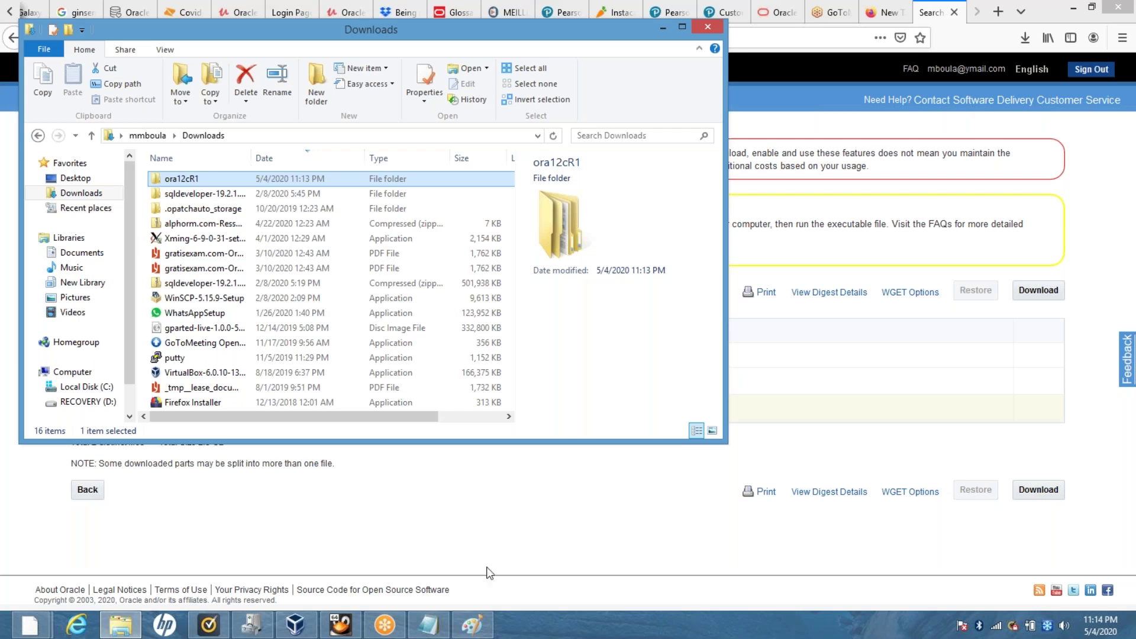
drag(295, 623, 384, 623)
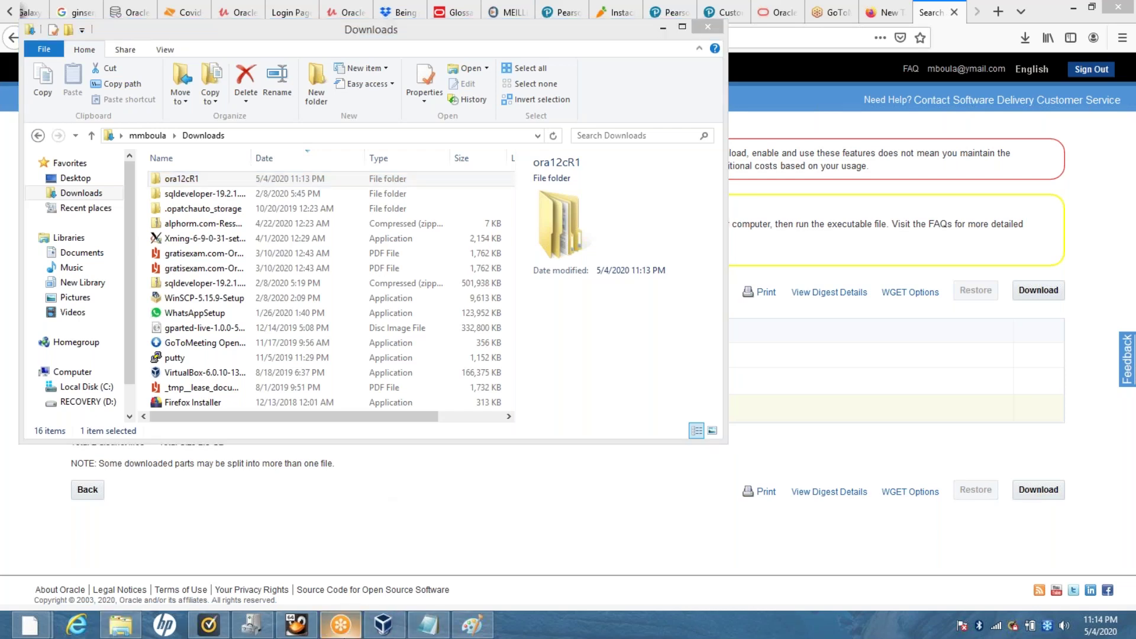
mouse_move(340, 625)
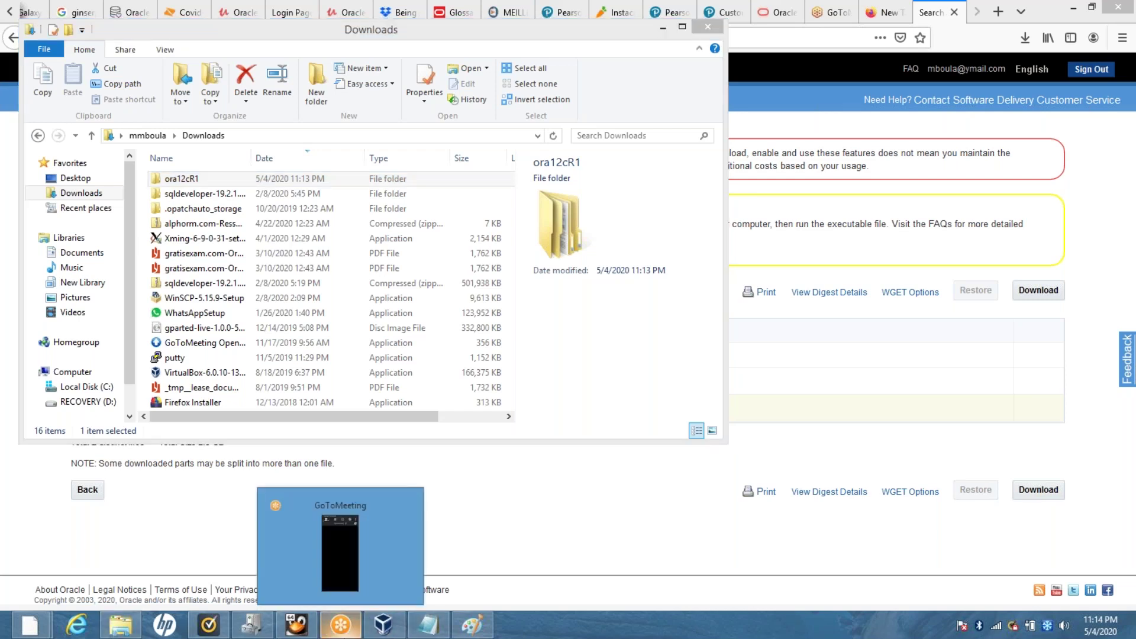
click(383, 626)
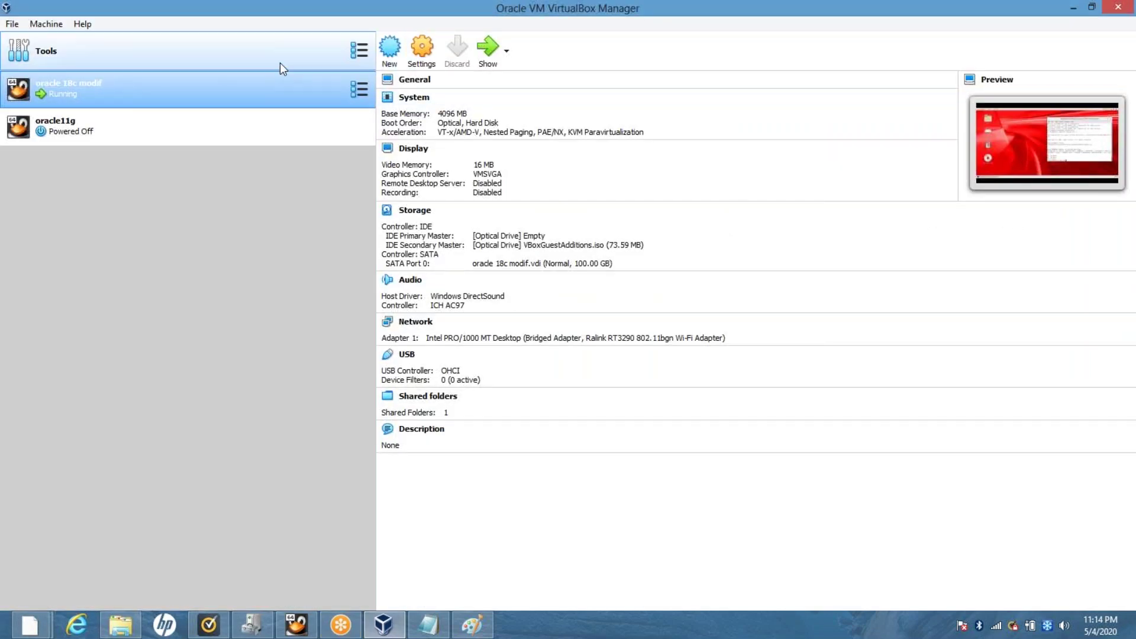
Show the oracle 18c modif VM and attempt su in its terminal, which fails authentication.
click(483, 53)
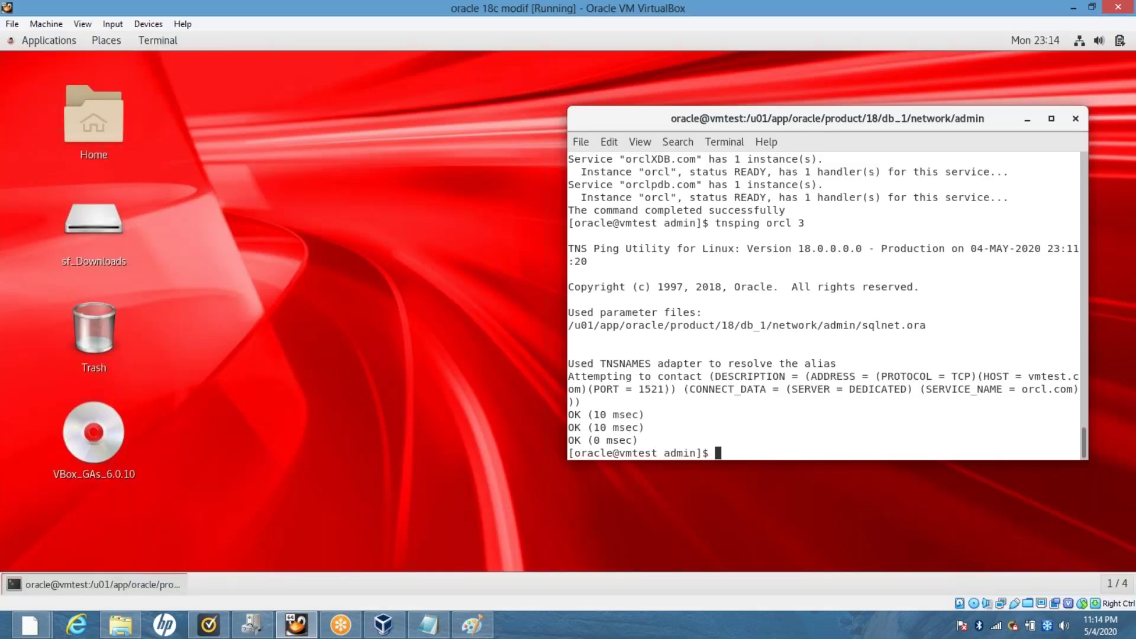
text(su)
key(Return)
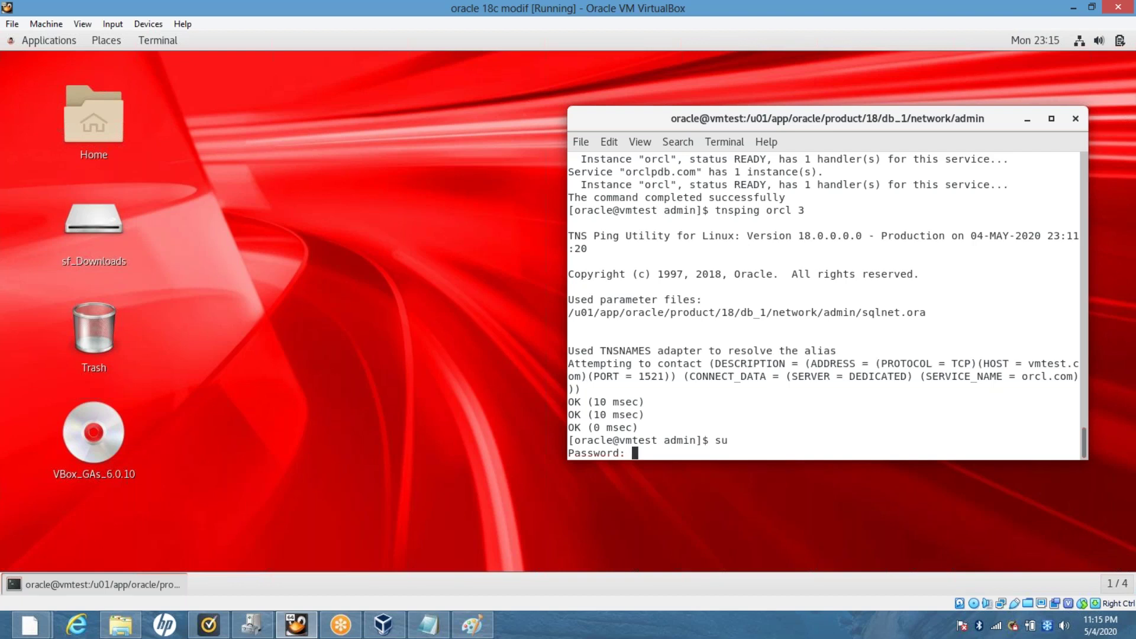
key(Return)
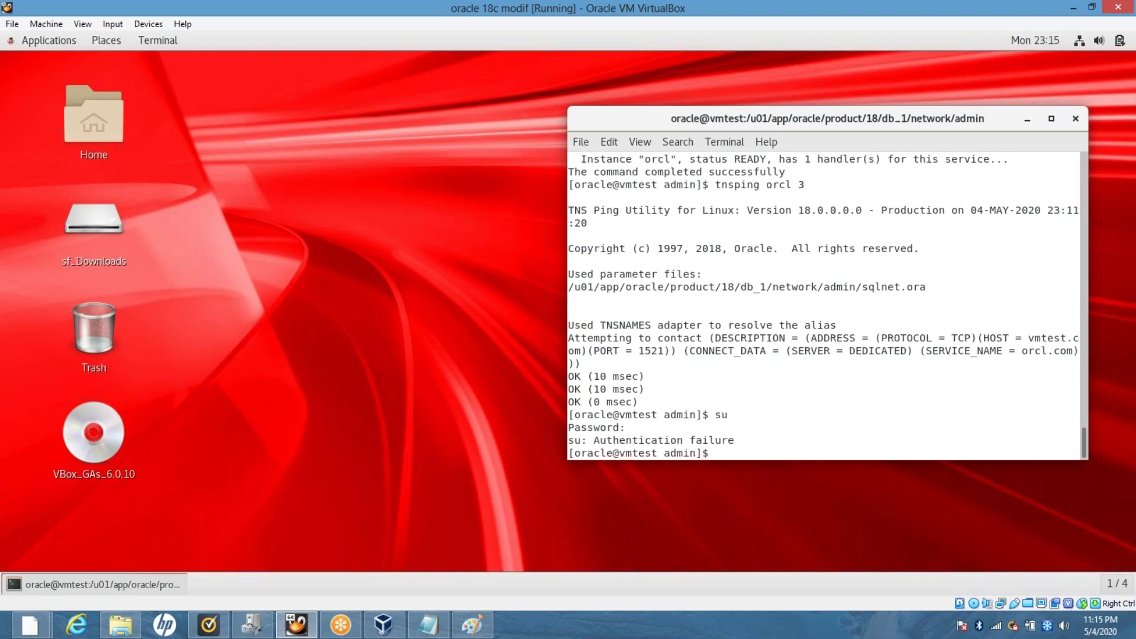
drag(769, 406, 568, 208)
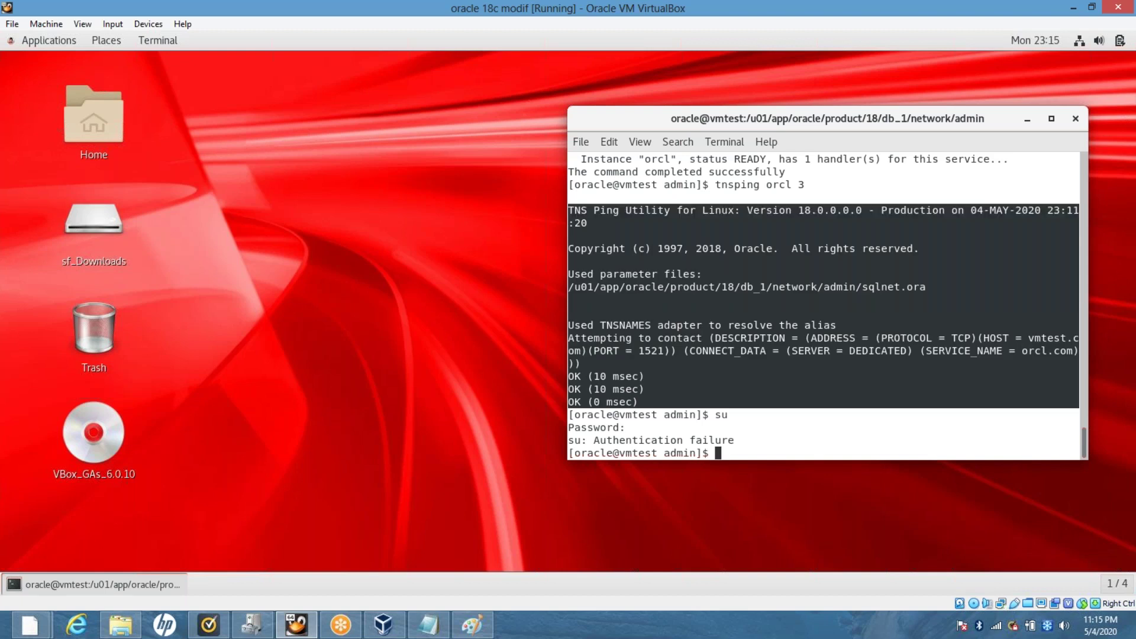
click(568, 209)
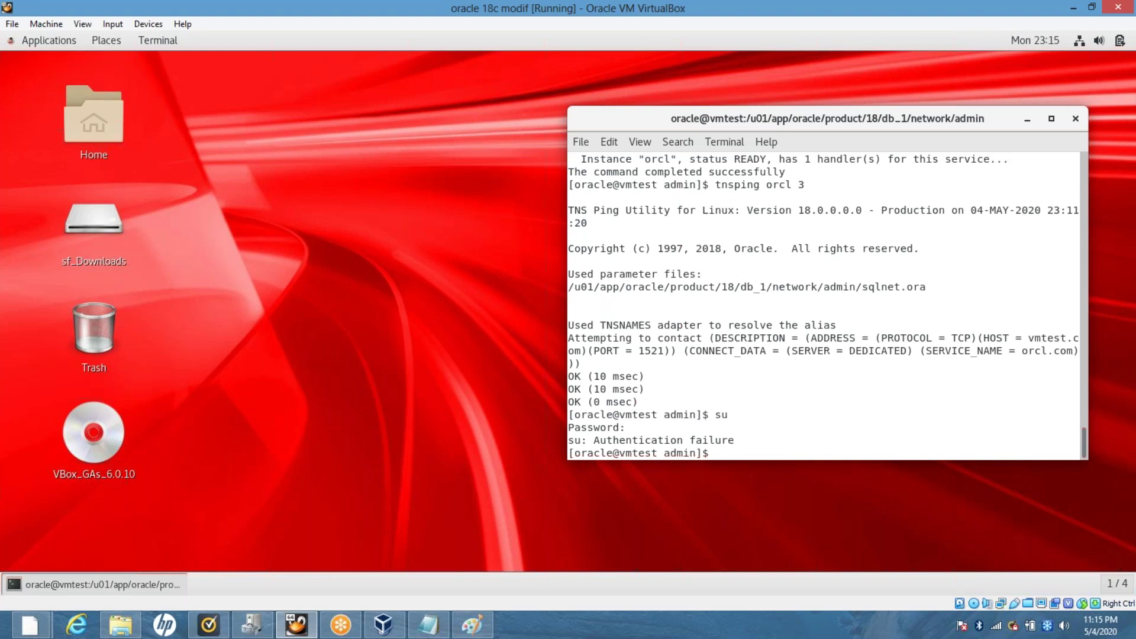
Switch to root with su root and power off the VM with init 0.
text(su root)
key(Return)
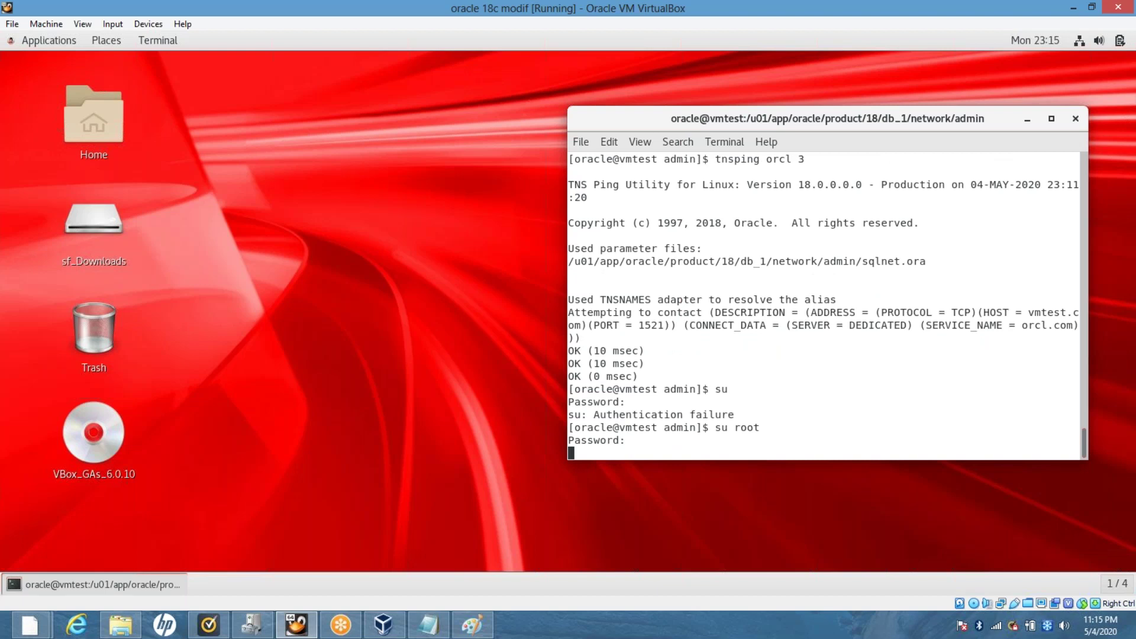
key(Return)
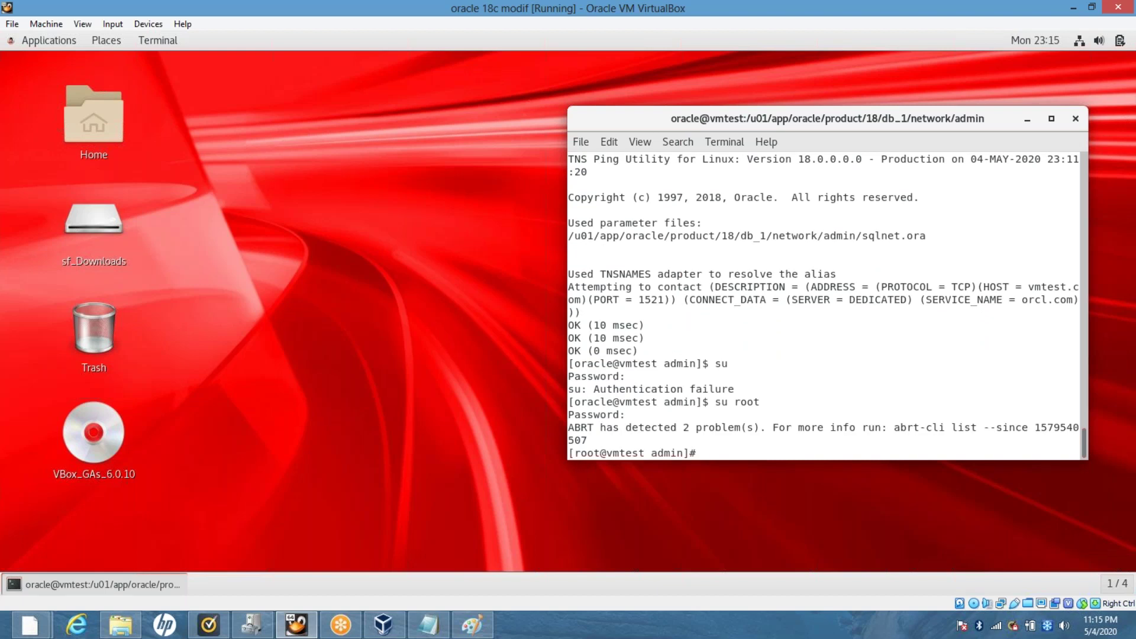
text(init 0)
key(Return)
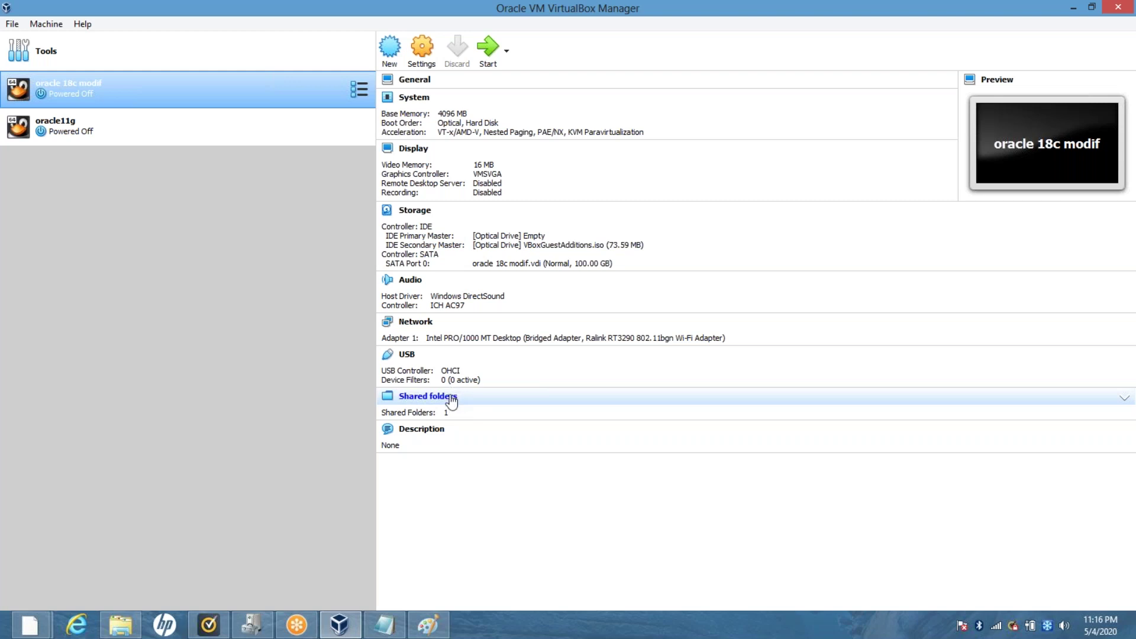
Add Downloads\ora12cR1 as an auto-mounted shared folder in the VM's Shared Folders settings.
click(451, 401)
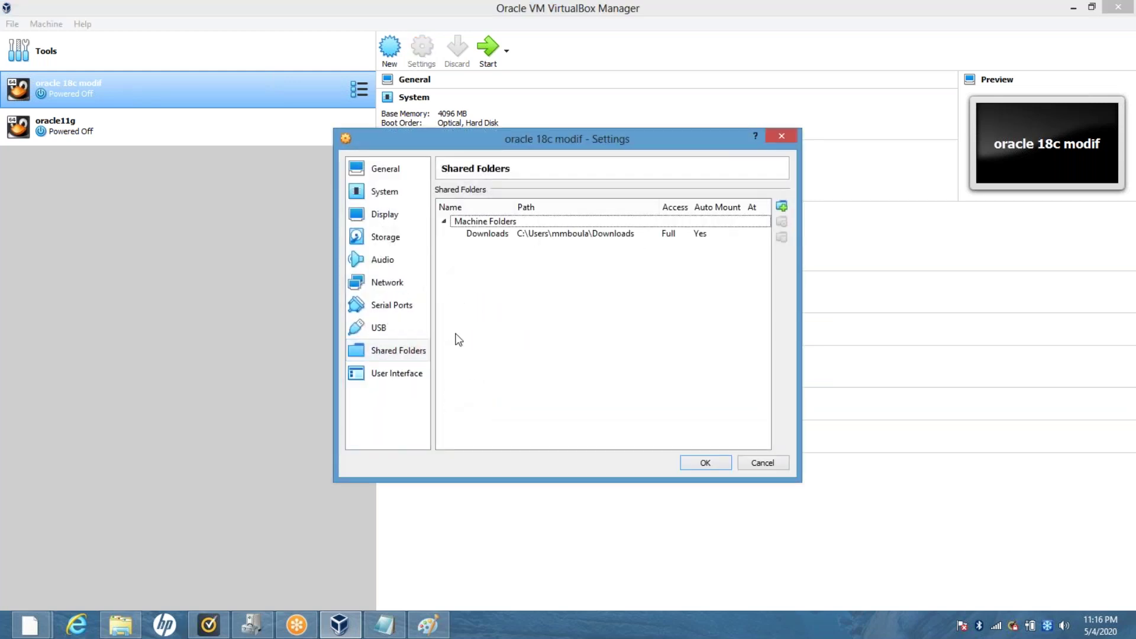
click(783, 207)
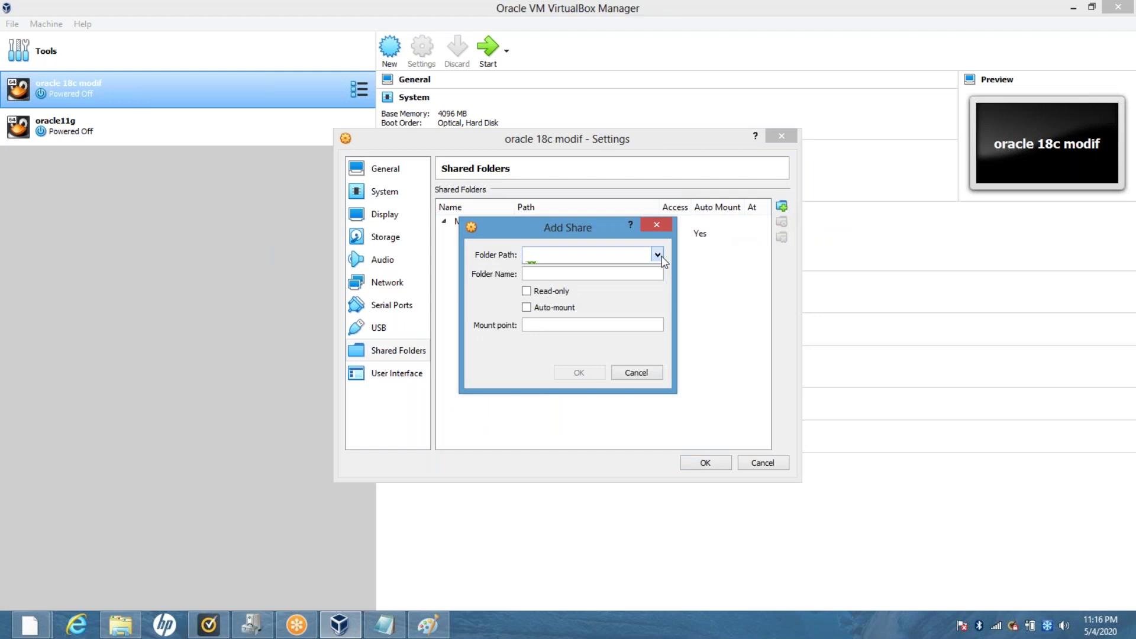
click(658, 255)
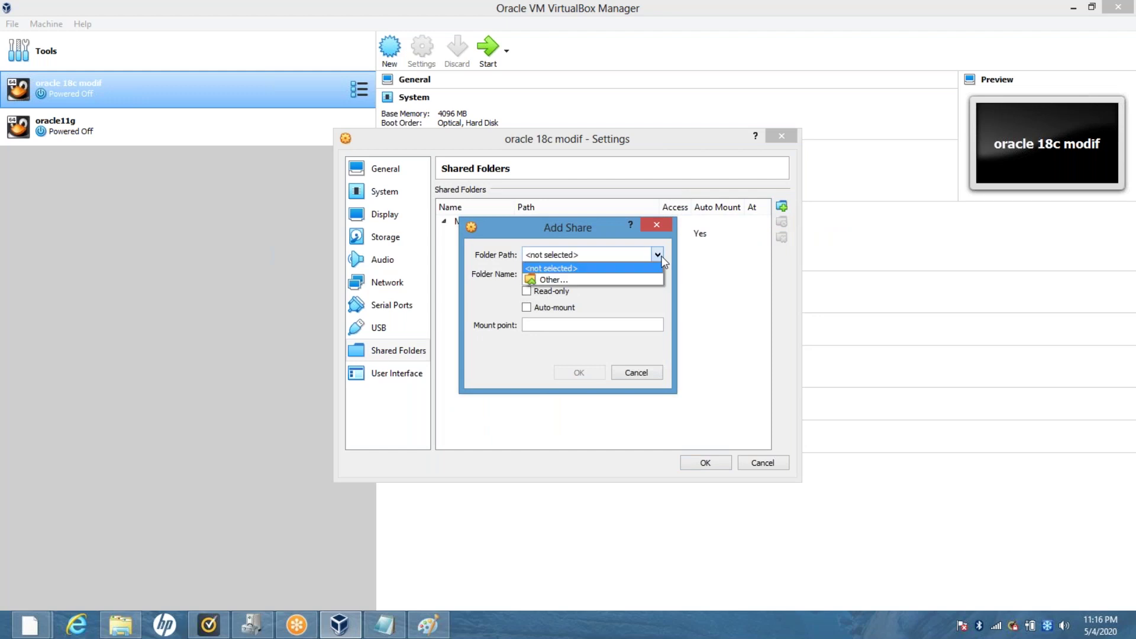
click(628, 282)
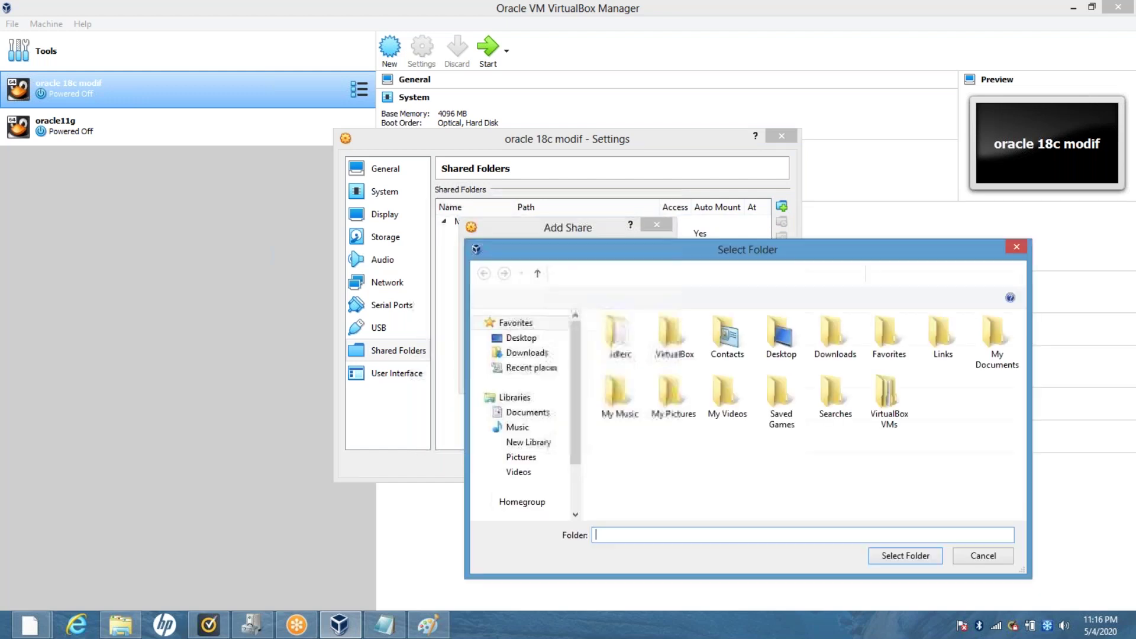
drag(617, 256, 582, 106)
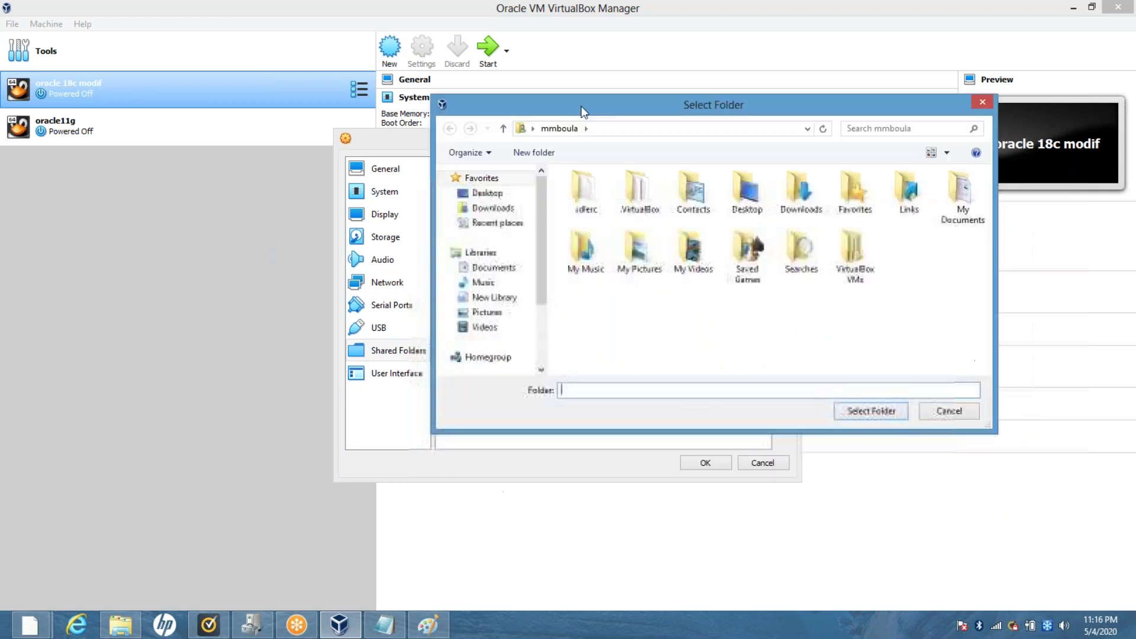
click(508, 209)
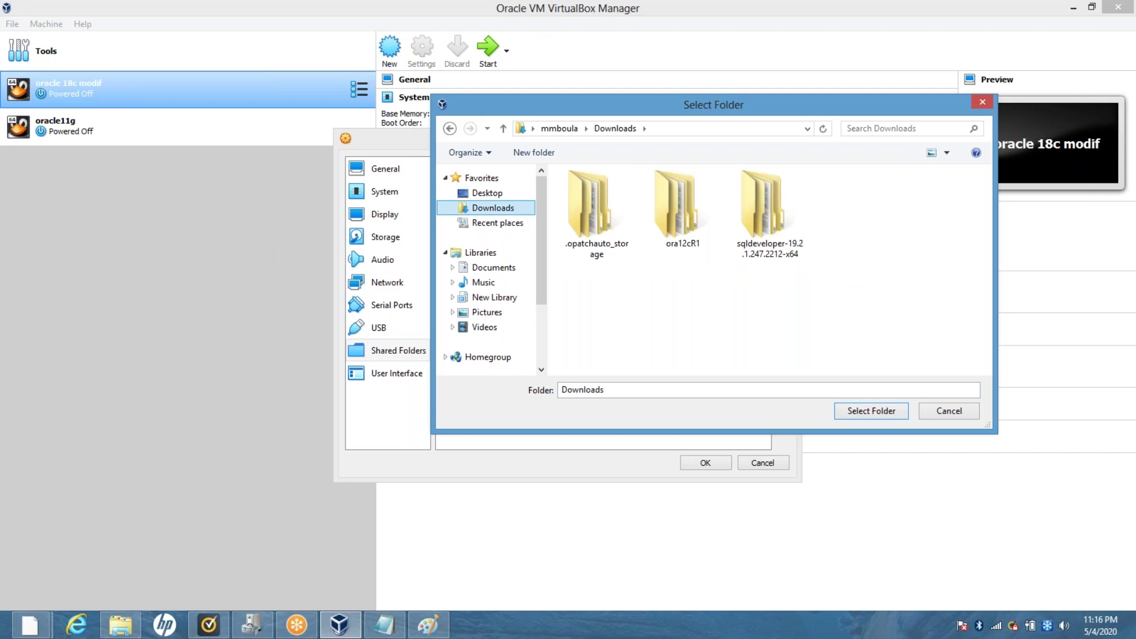
click(677, 200)
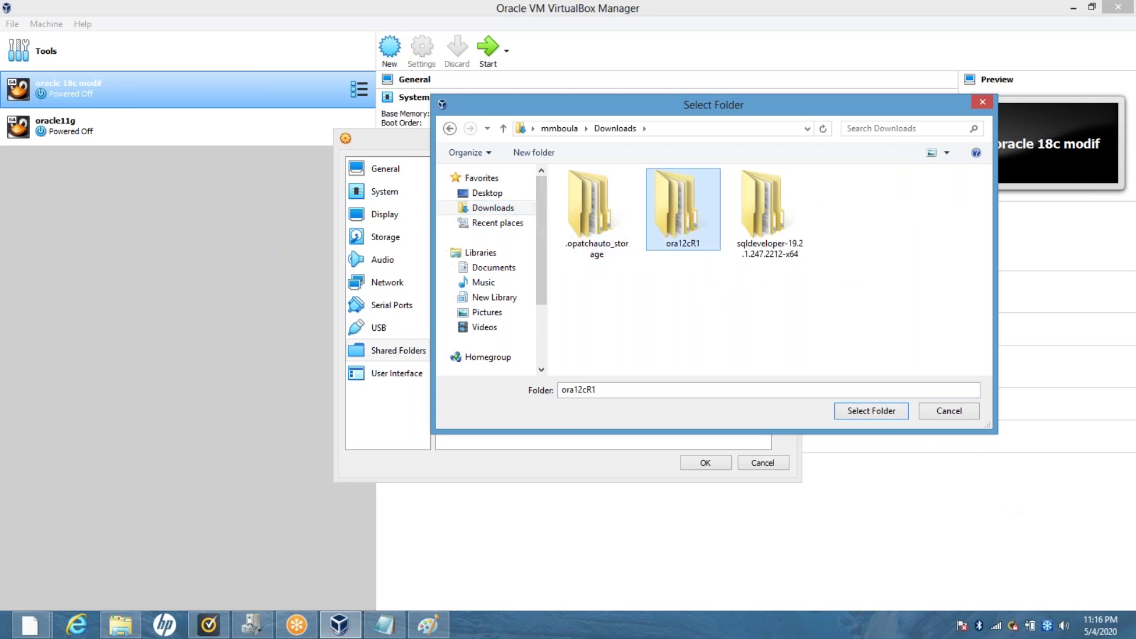
click(888, 412)
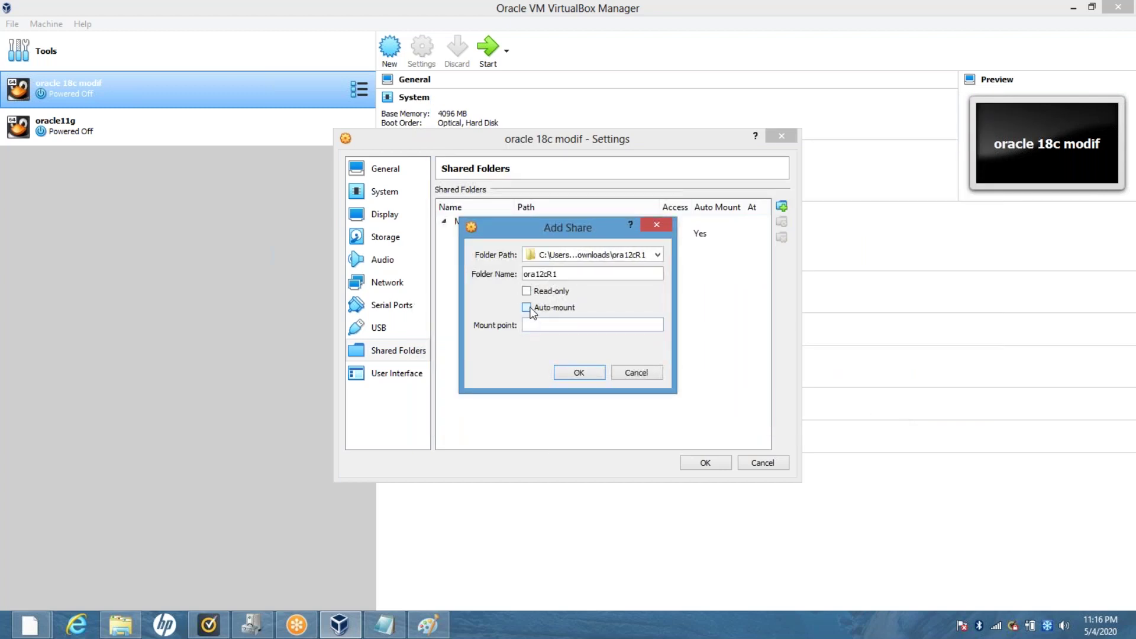
click(586, 377)
click(716, 460)
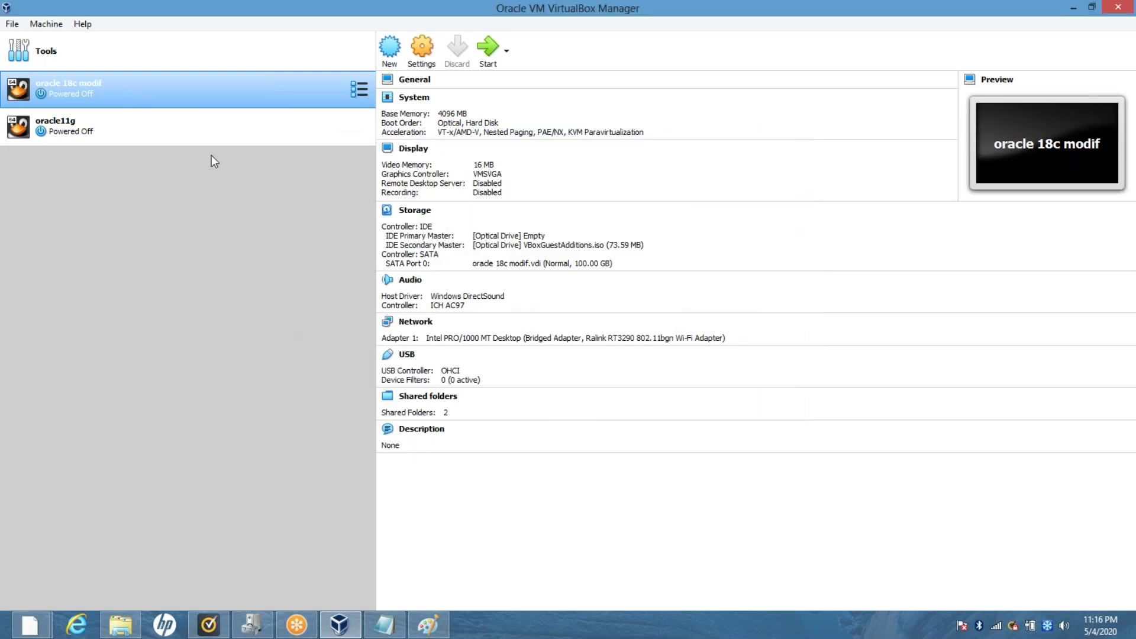
Start oracle 18c modif, minimize the Manager, and dismiss the keyboard and mouse notices.
click(489, 58)
click(1074, 9)
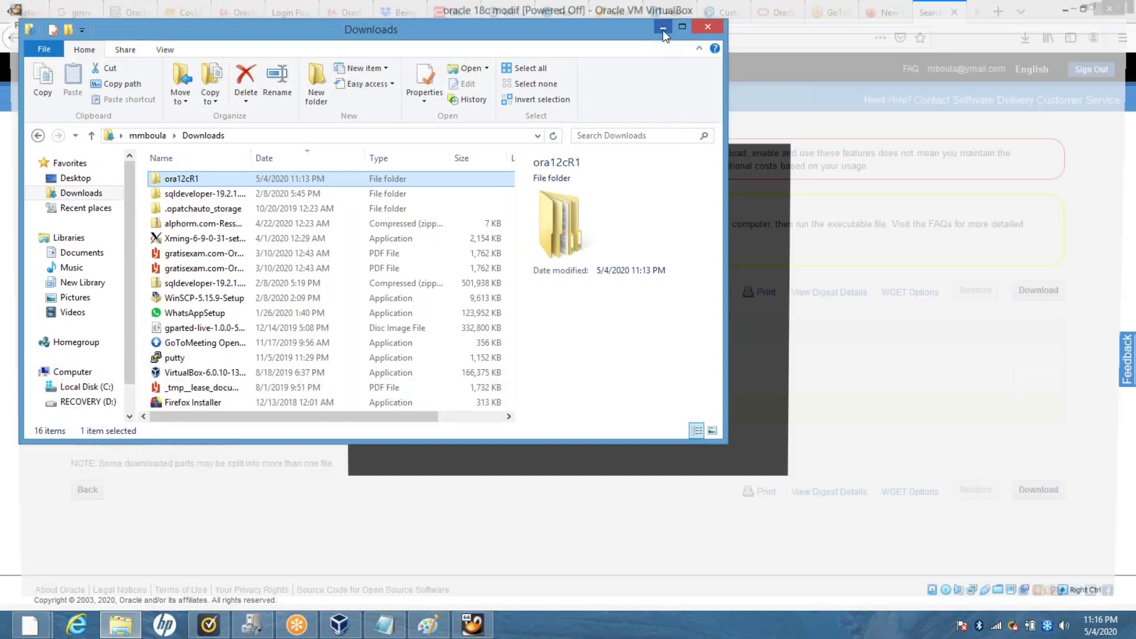
click(662, 28)
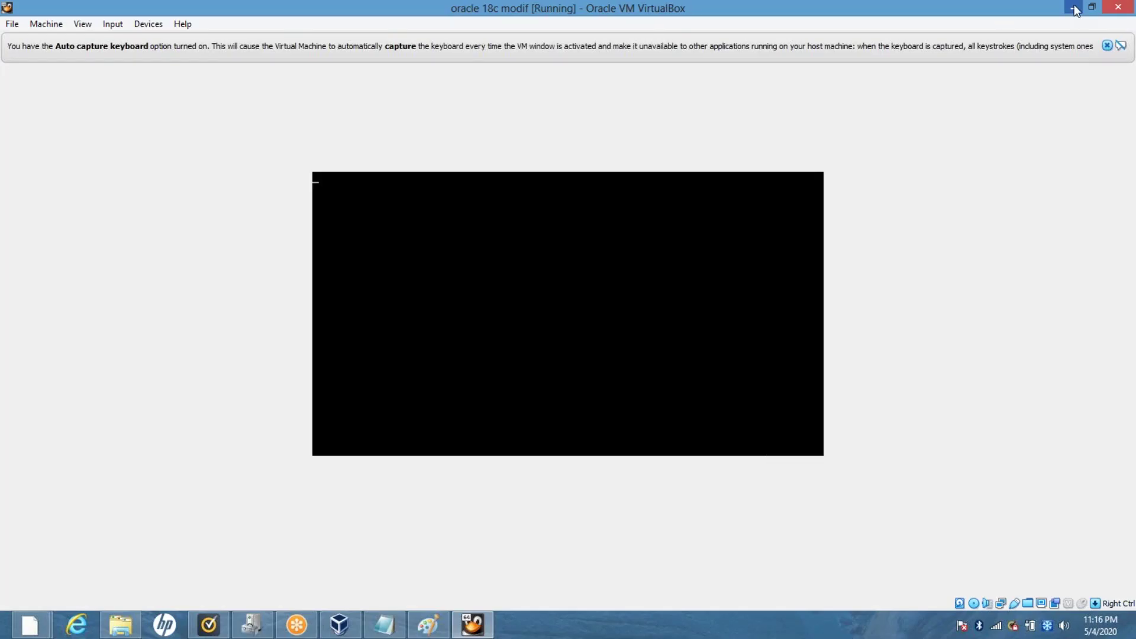
click(1107, 48)
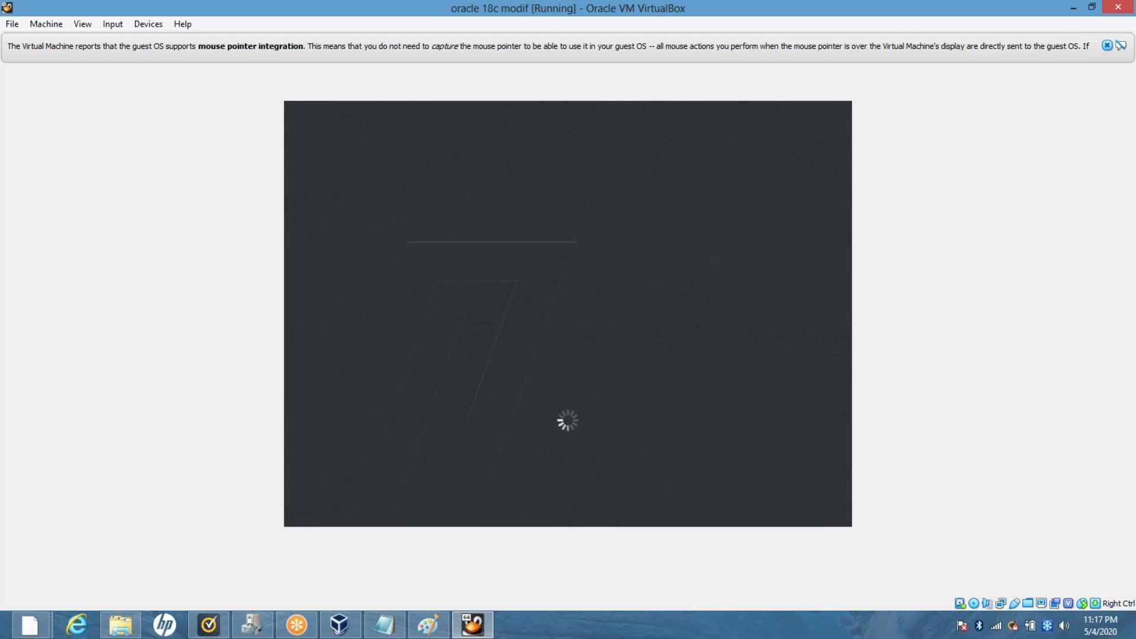
click(1108, 47)
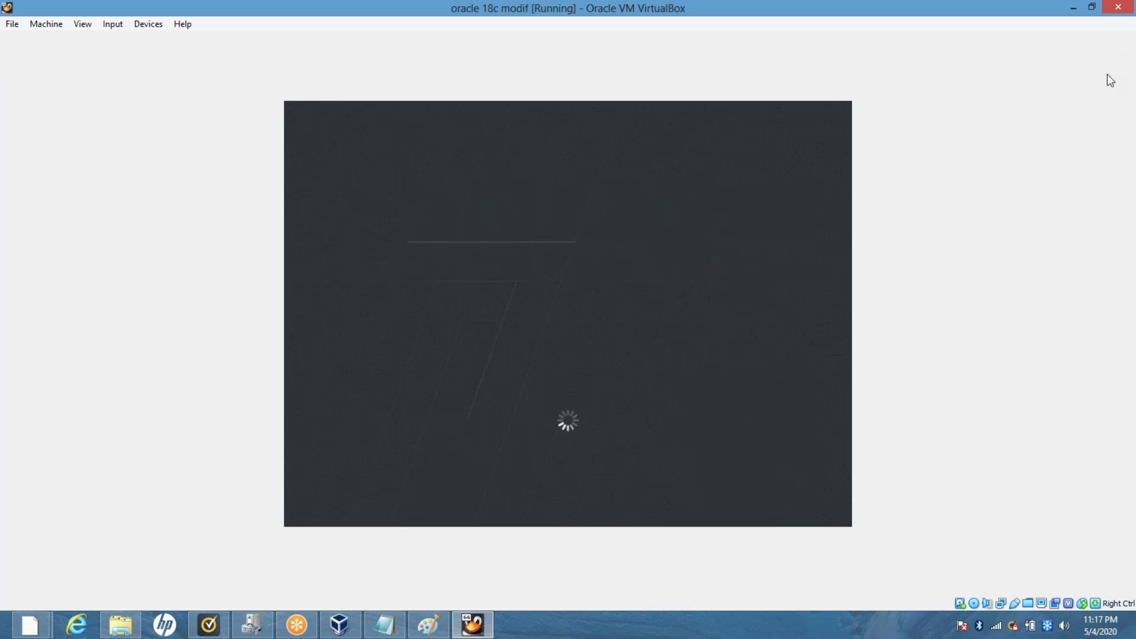